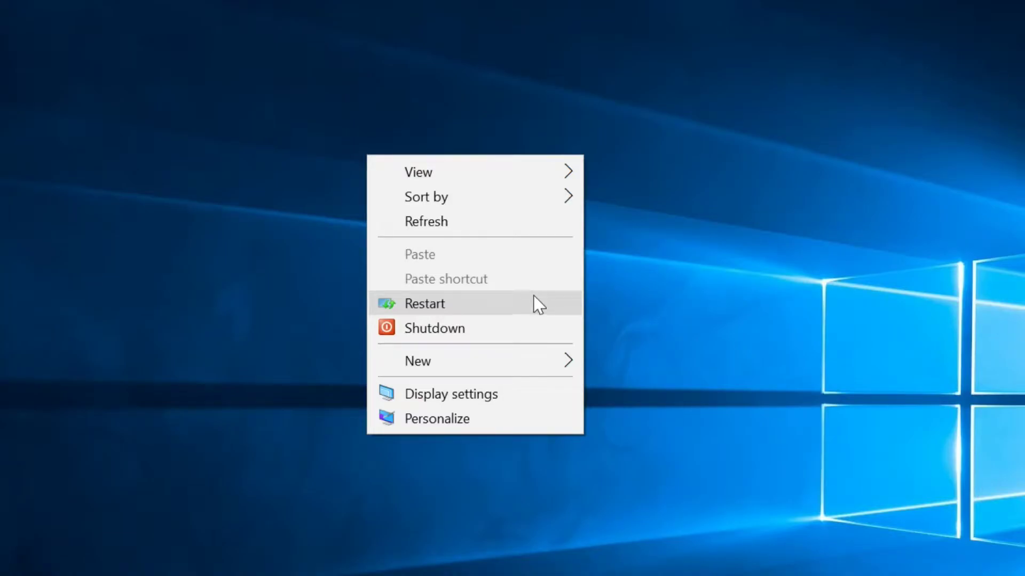
# - Restart the PC, then confirm the desktop menu has no Restart or Shutdown entries
pyautogui.click(537, 306)
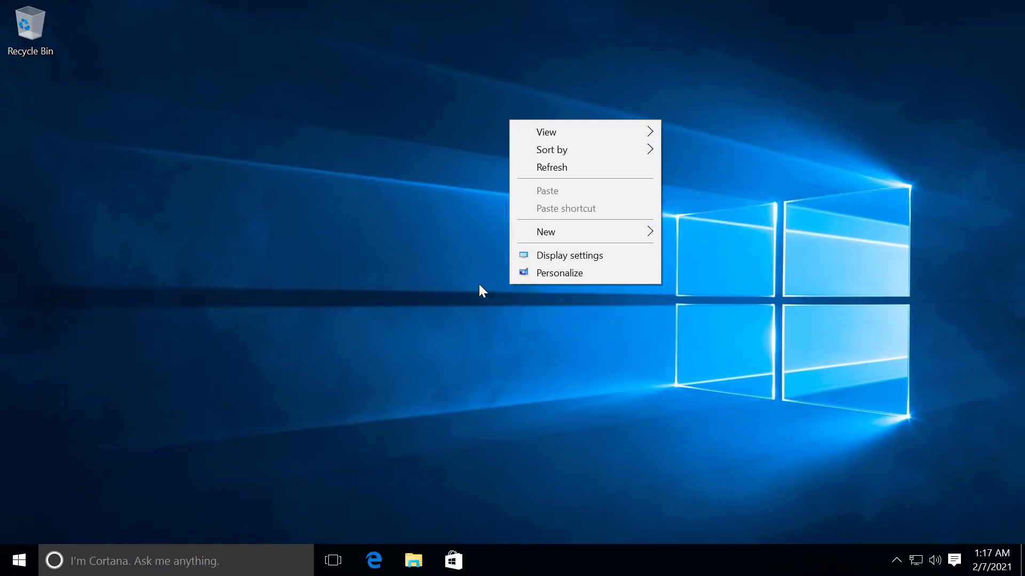
pyautogui.click(473, 213)
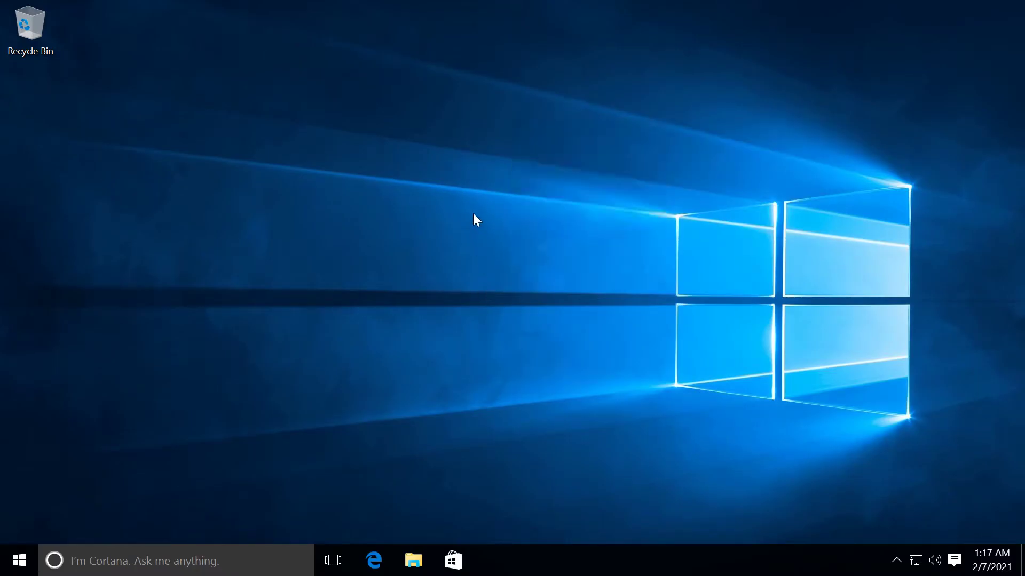
pyautogui.rightClick(473, 213)
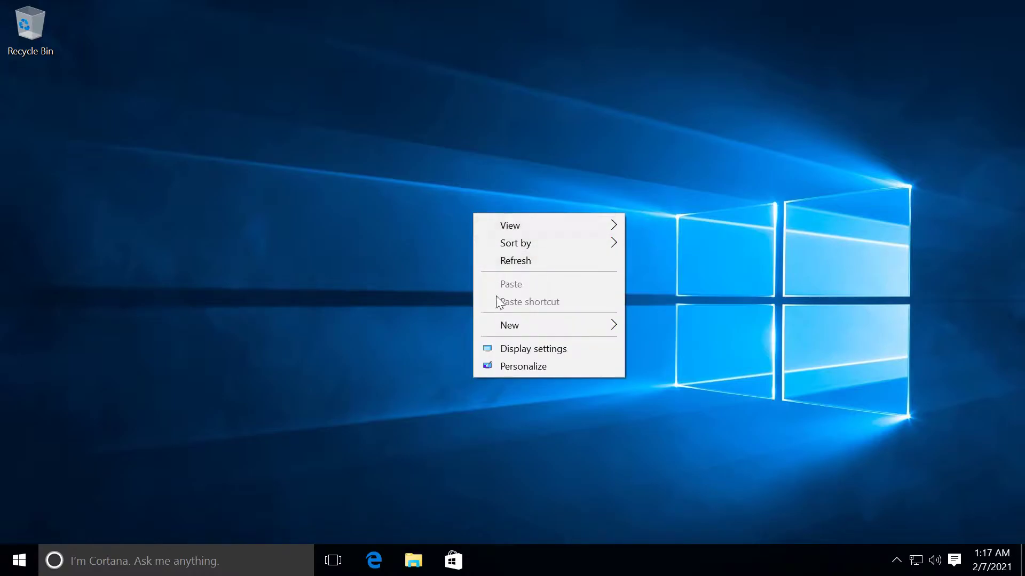
pyautogui.click(430, 299)
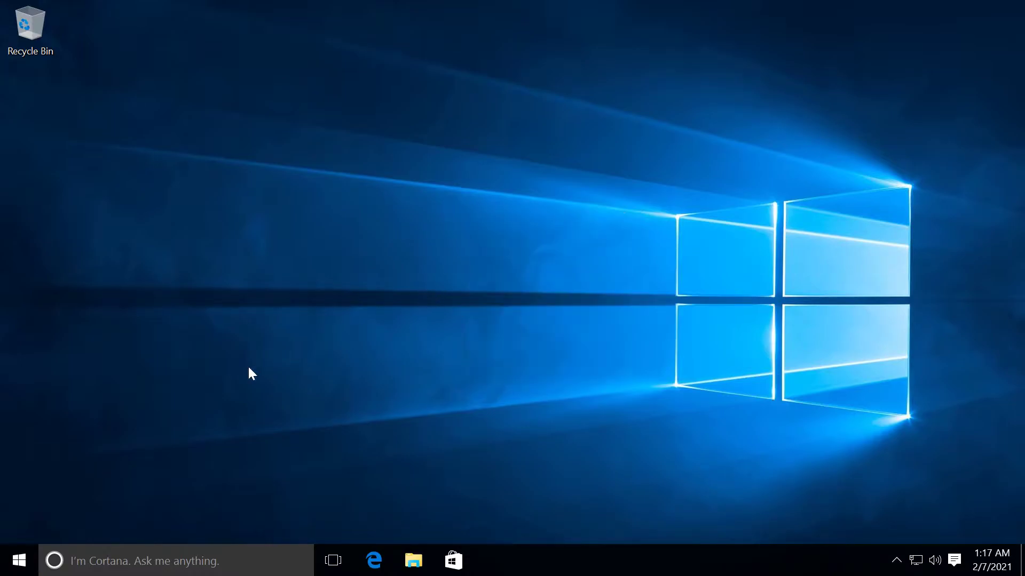
# - Search for regedit and launch Registry Editor, approving the UAC prompt
pyautogui.click(137, 562)
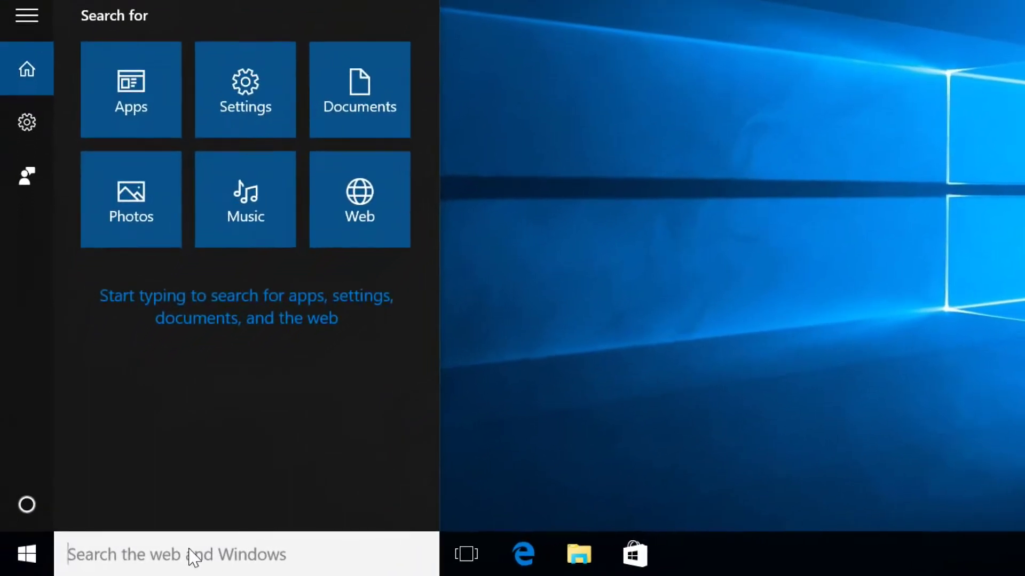
pyautogui.write('regedit')
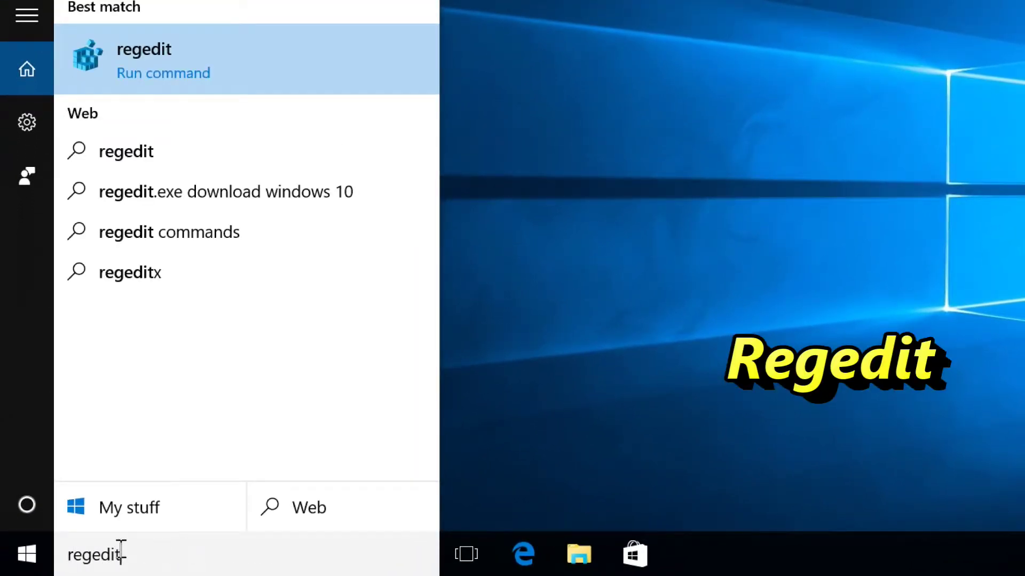
pyautogui.click(147, 62)
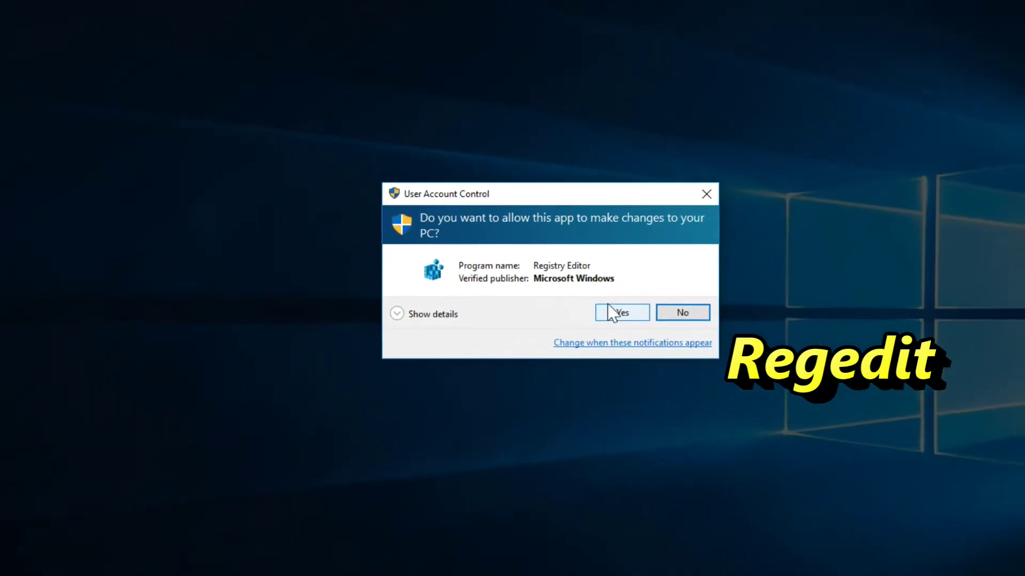
pyautogui.click(679, 267)
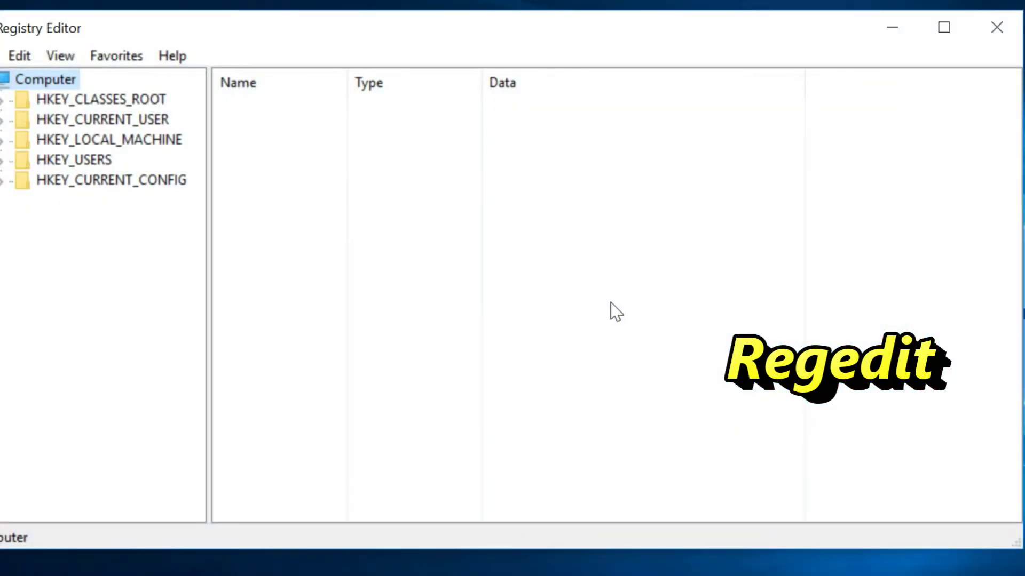
# - Expand HKEY_CLASSES_ROOT\DesktopBackground and bring up the context menu of its Shell key
pyautogui.click(2, 100)
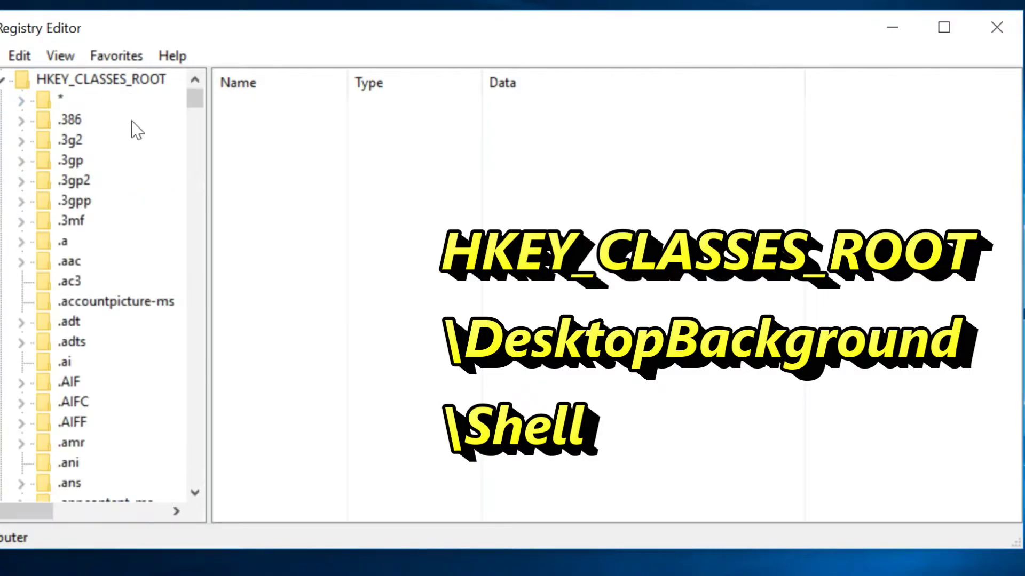
pyautogui.moveTo(196, 102); pyautogui.dragTo(197, 199)
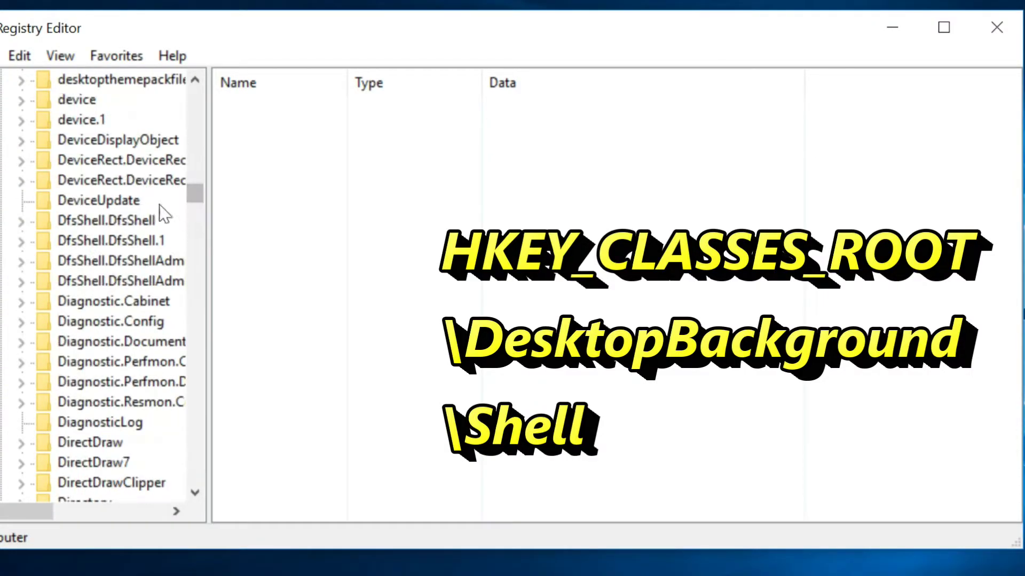
pyautogui.scroll(1, 117, 316)
pyautogui.scroll(1, 119, 300)
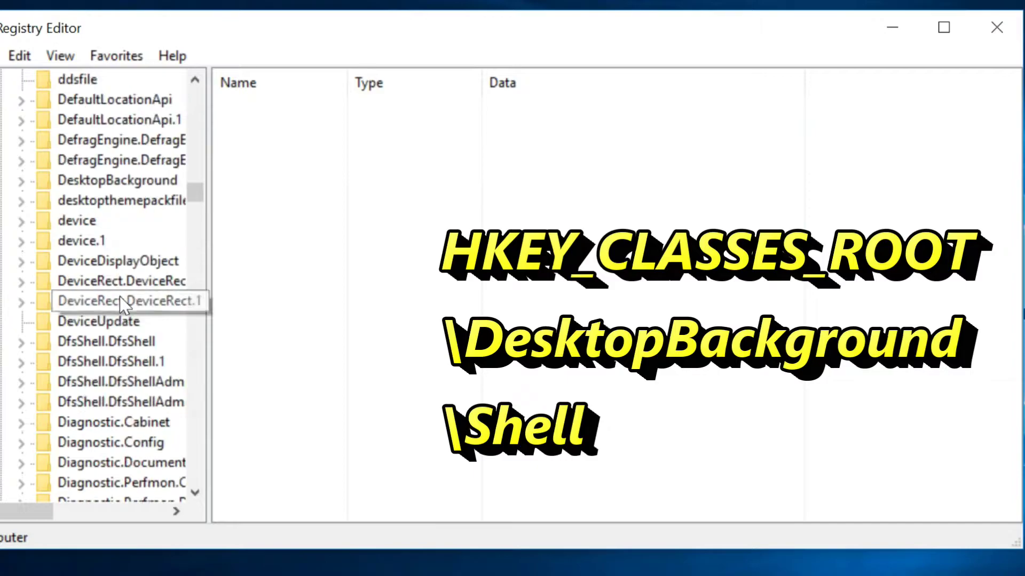
pyautogui.click(90, 184)
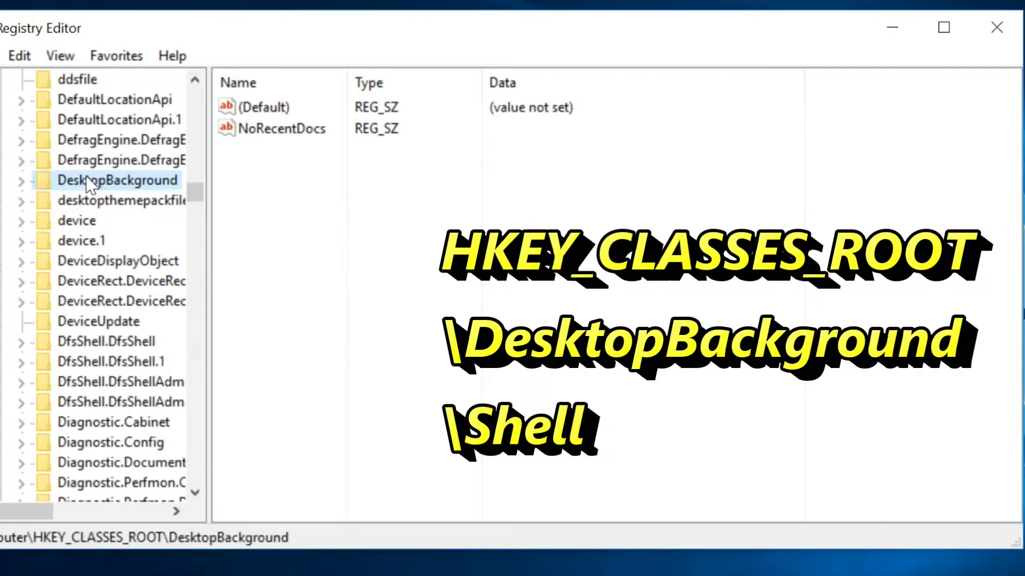
pyautogui.click(22, 180)
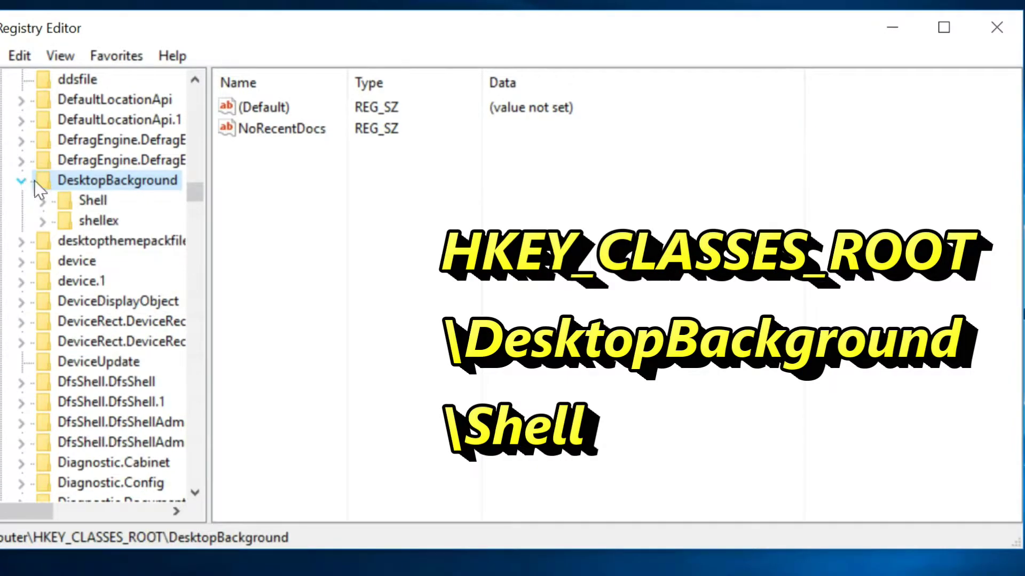
pyautogui.click(93, 201)
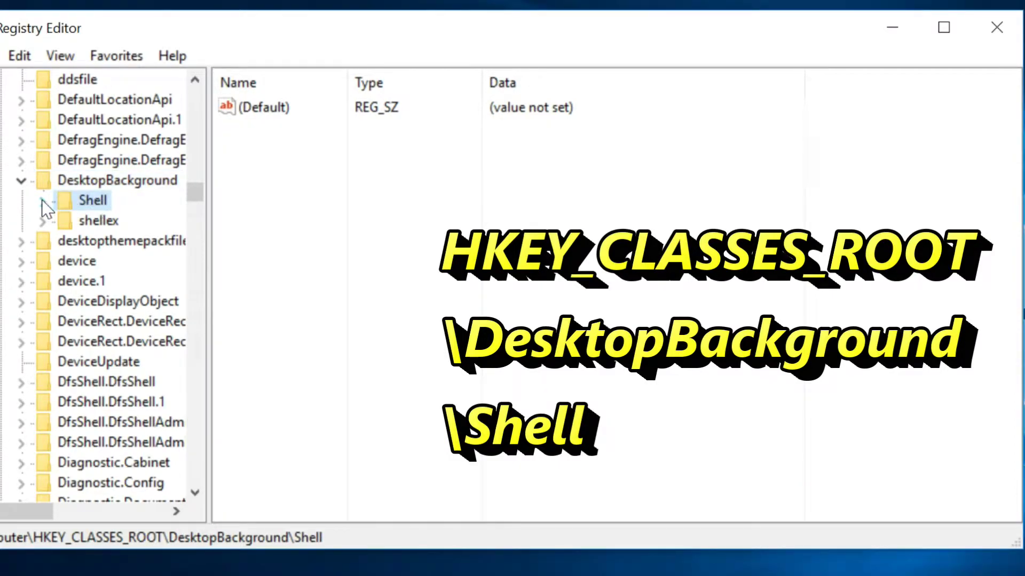
pyautogui.click(43, 201)
pyautogui.rightClick(97, 201)
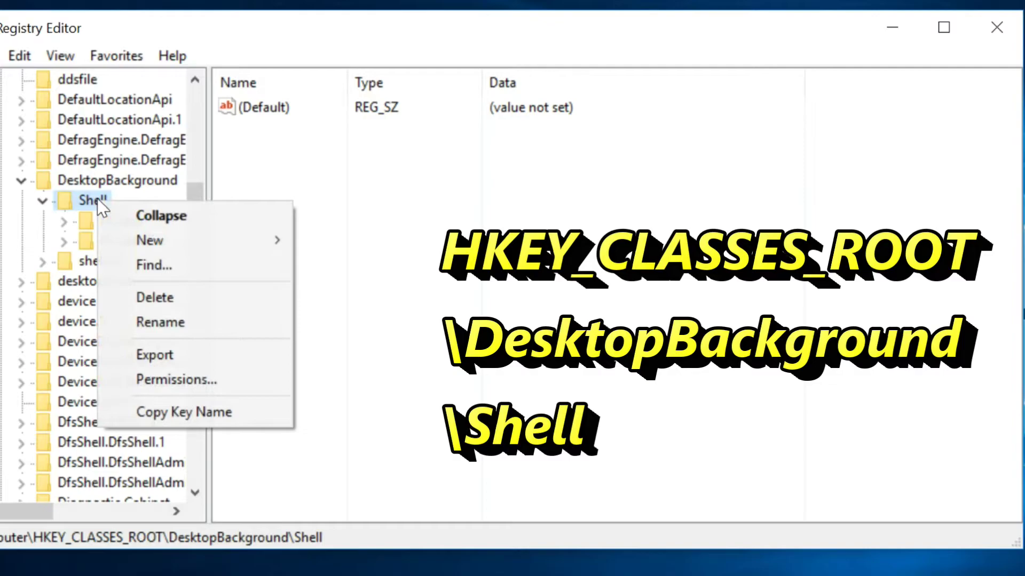
pyautogui.moveTo(150, 240)
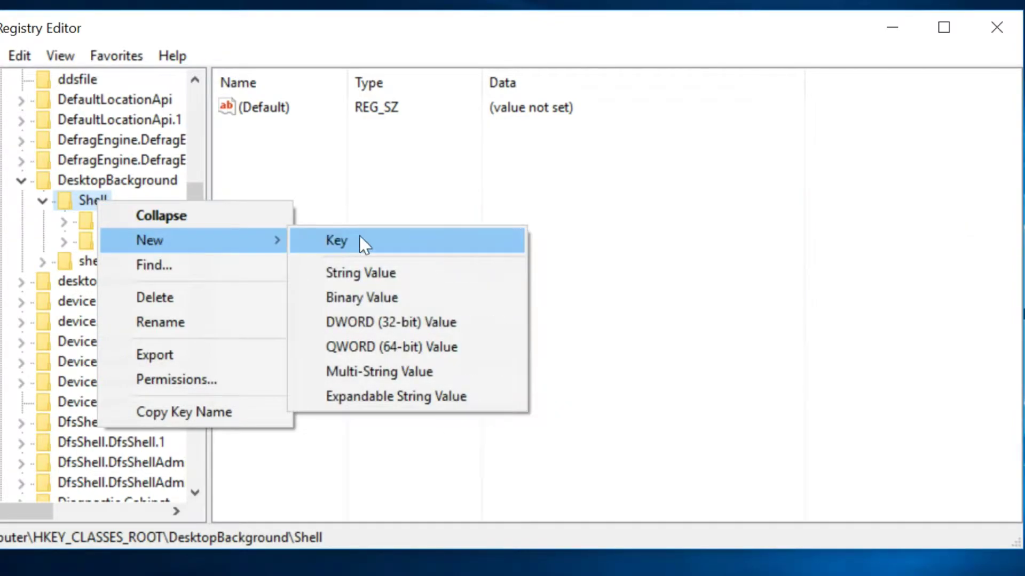
# - Create a new key named Shutdown under DesktopBackground\Shell
pyautogui.click(359, 242)
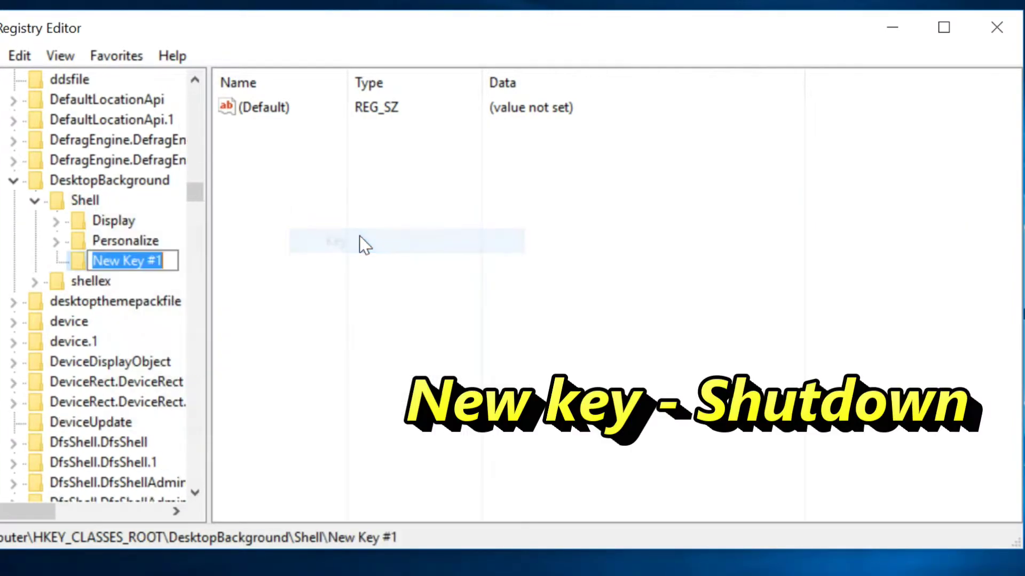
pyautogui.write('Shutdown')
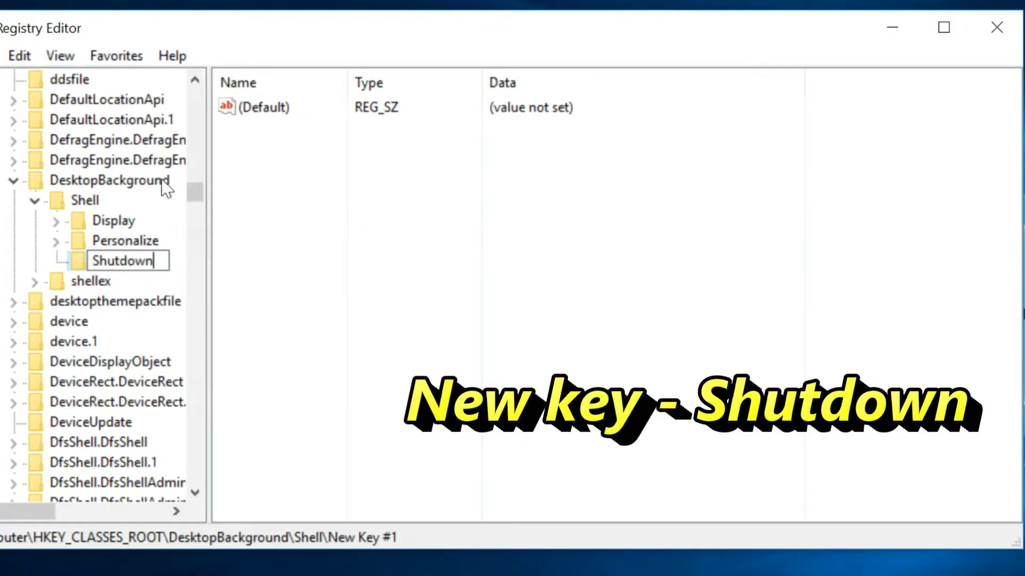
pyautogui.click(75, 264)
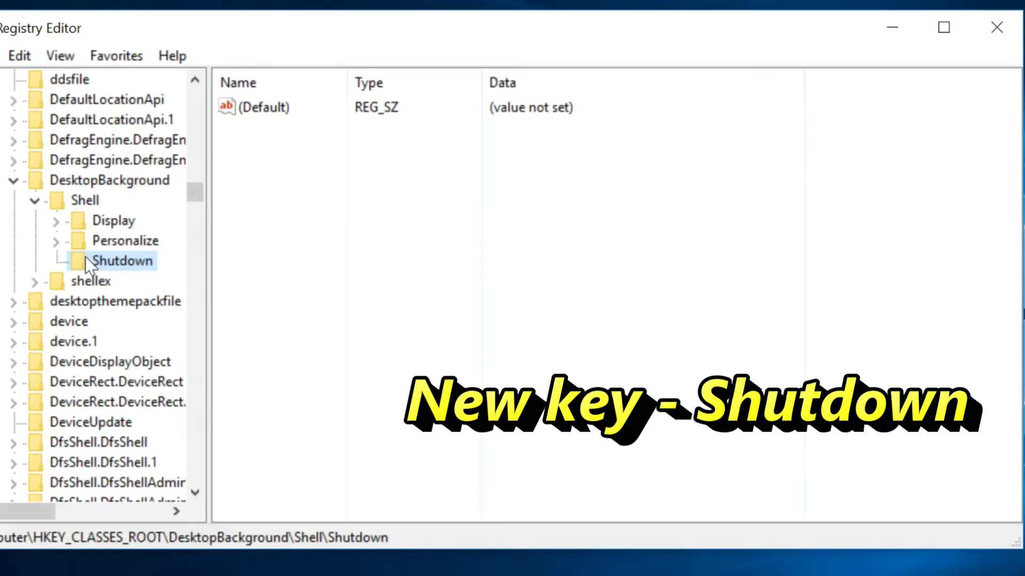
pyautogui.rightClick(84, 265)
pyautogui.moveTo(135, 297)
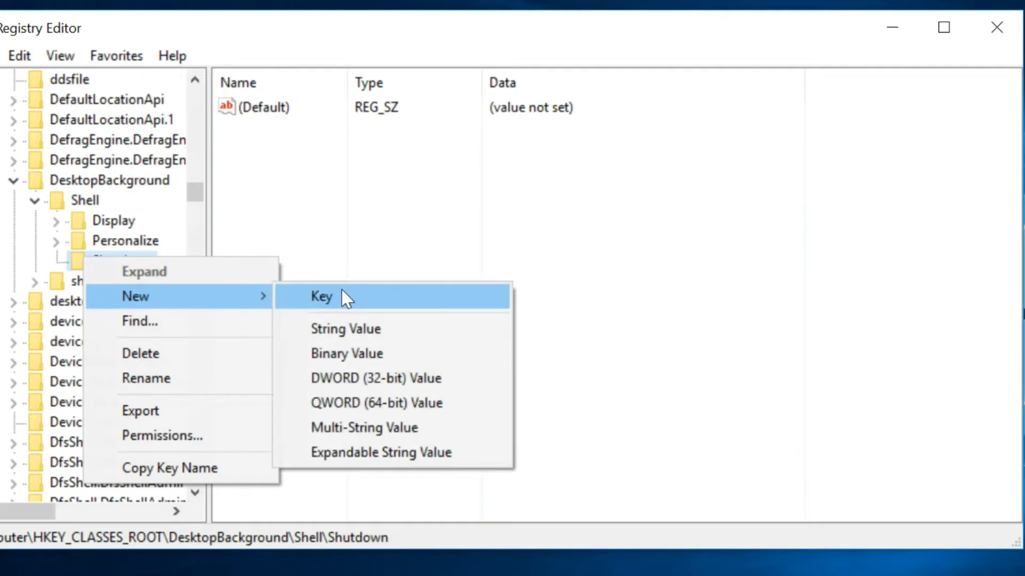
# - Create a subkey named command inside the Shutdown key
pyautogui.click(341, 296)
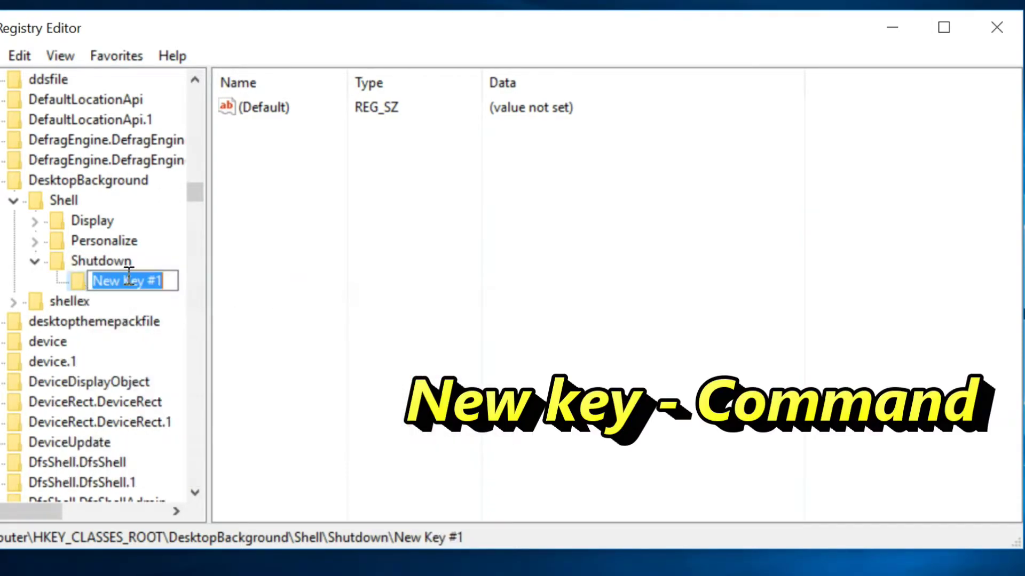
pyautogui.write('command')
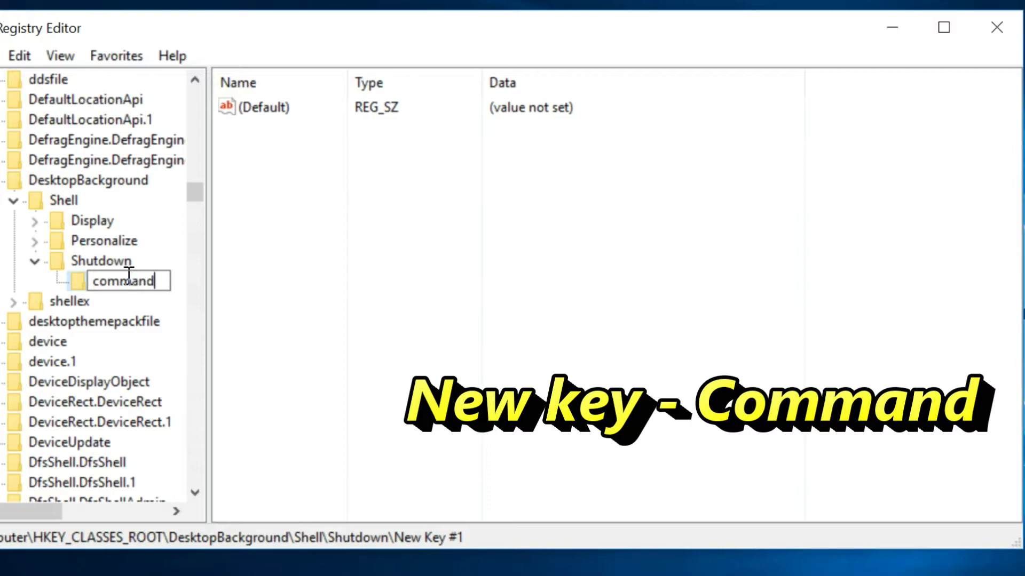
pyautogui.click(93, 282)
pyautogui.press('Delete')
pyautogui.write('C')
pyautogui.click(277, 248)
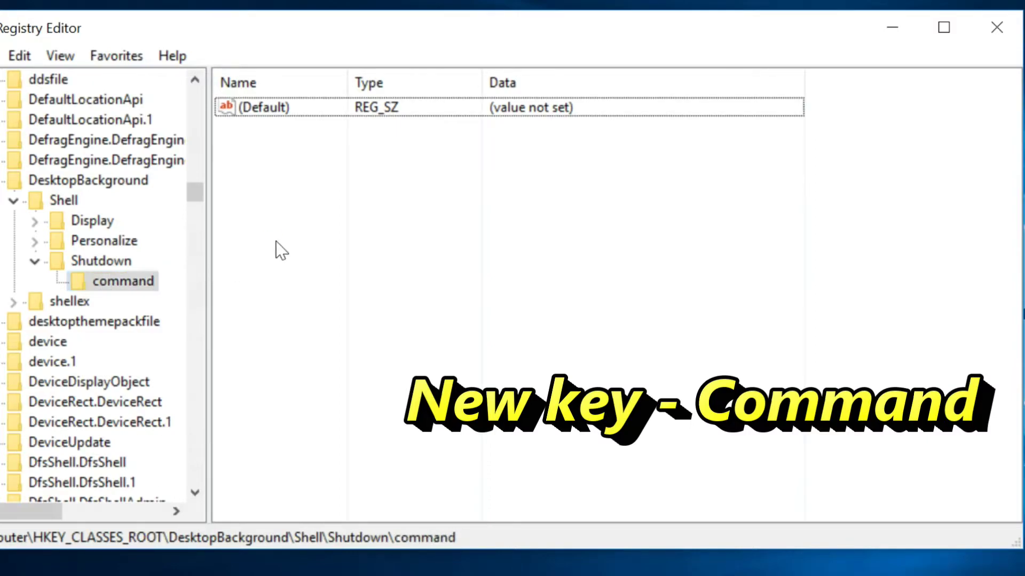
# - Set the command key's (Default) data to 'shutdown -s -t 00 -f' and close Registry Editor
pyautogui.doubleClick(261, 111)
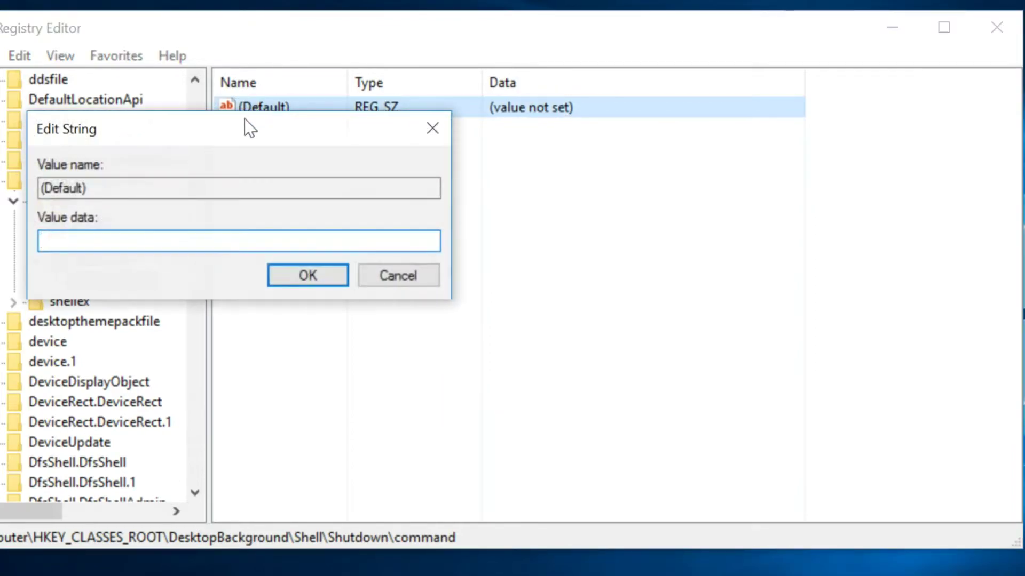
pyautogui.moveTo(293, 126); pyautogui.dragTo(355, 135)
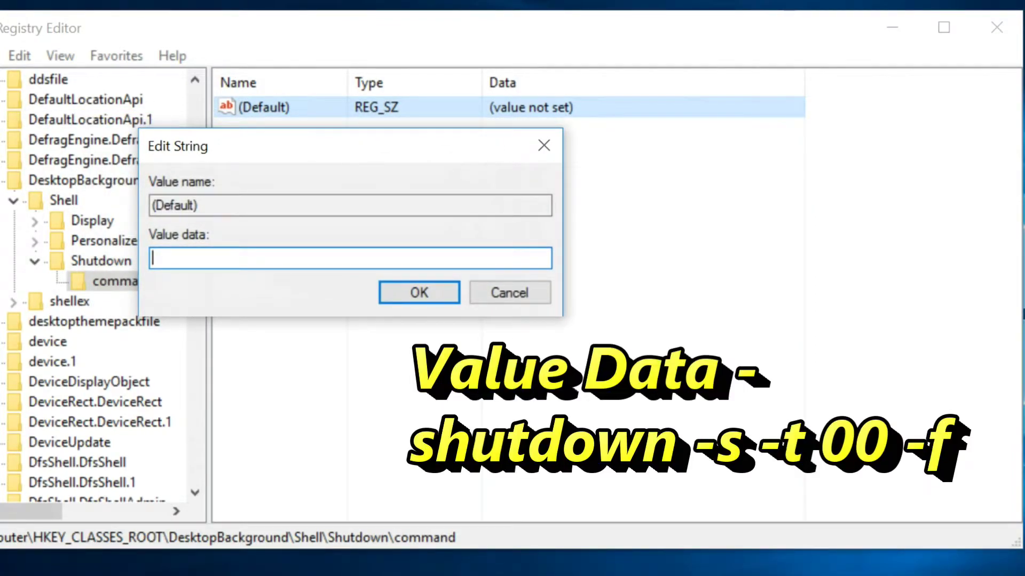
pyautogui.write('shutdown -s -t ')
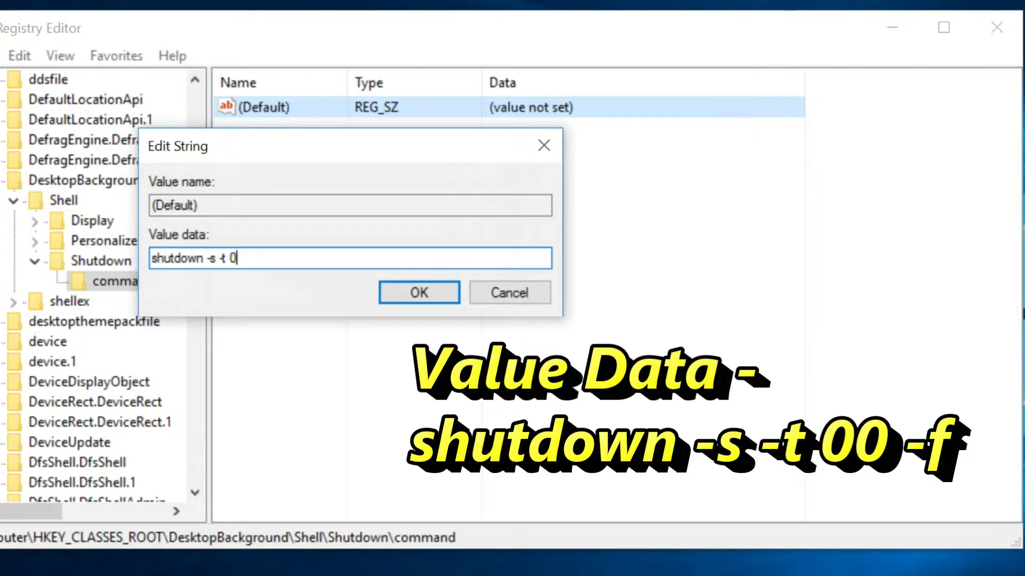
pyautogui.write('0 -f')
pyautogui.click(425, 294)
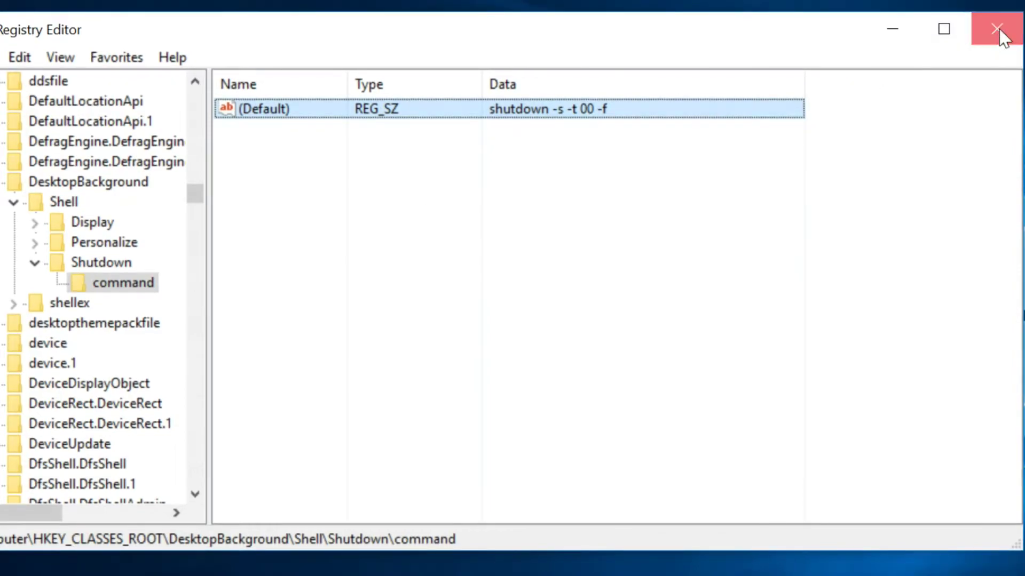
pyautogui.click(998, 30)
# - Shut the PC down using the new Shutdown entry in the desktop right-click menu
pyautogui.rightClick(319, 118)
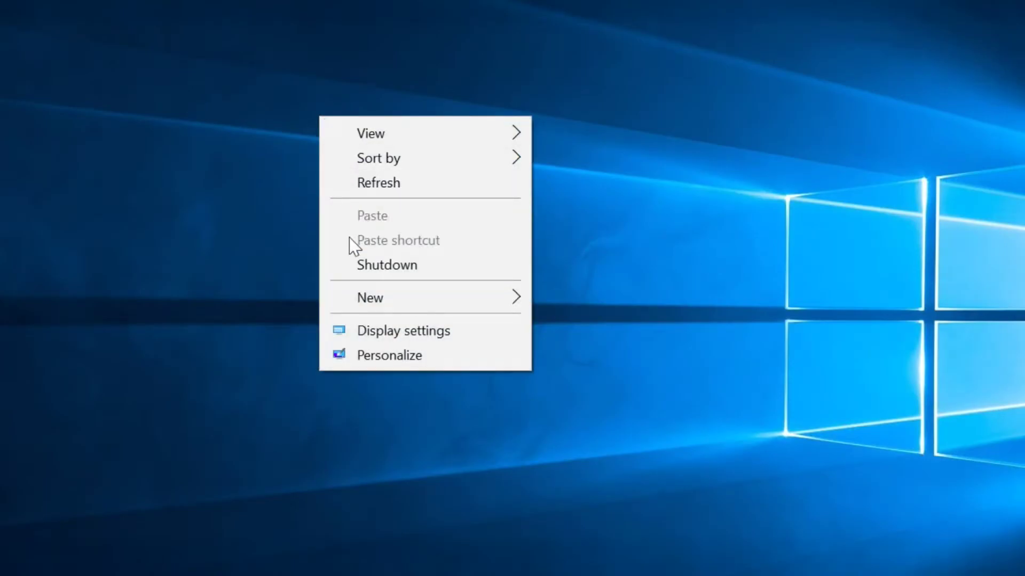
pyautogui.click(400, 268)
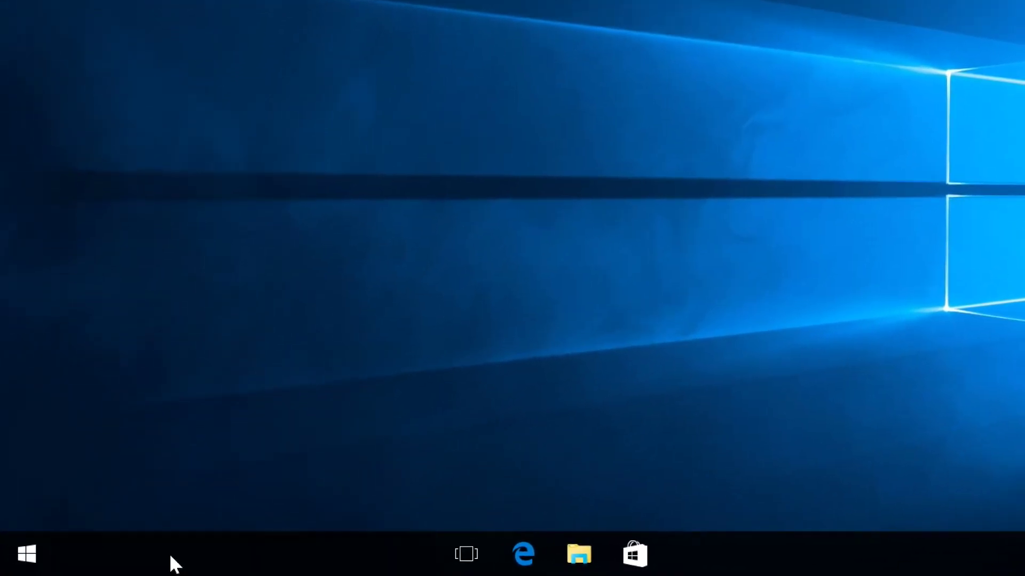
pyautogui.write('regedit')
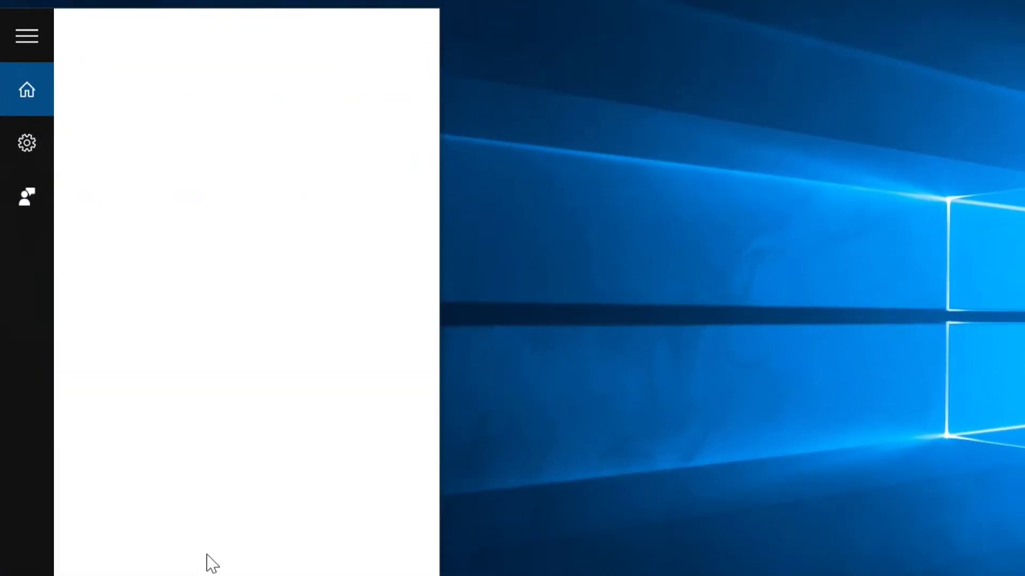
# - Relaunch regedit with UAC approval and select the Shutdown key under DesktopBackground\Shell
pyautogui.click(96, 97)
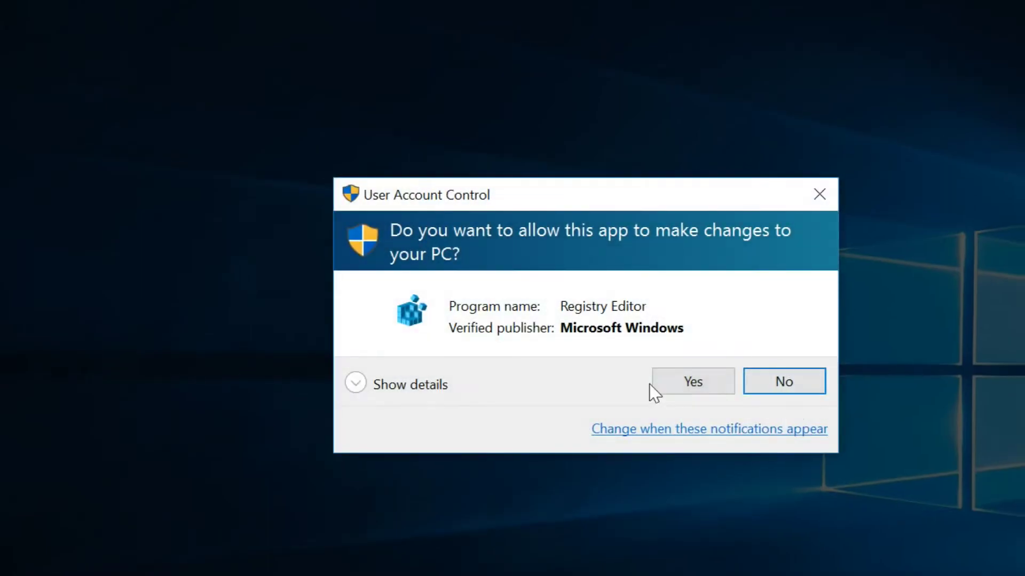
pyautogui.click(685, 383)
pyautogui.moveTo(204, 536); pyautogui.dragTo(177, 536)
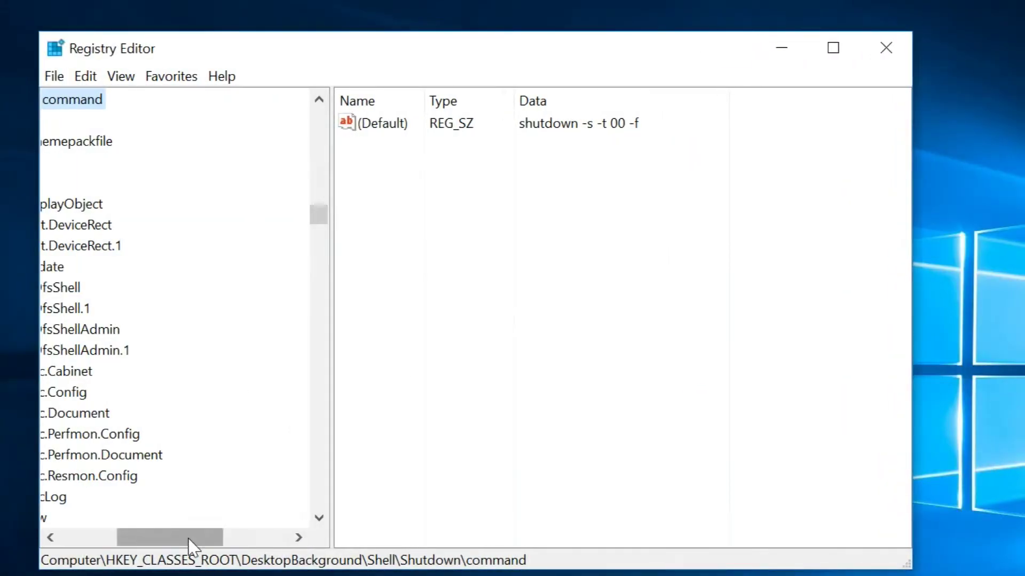
pyautogui.click(318, 101)
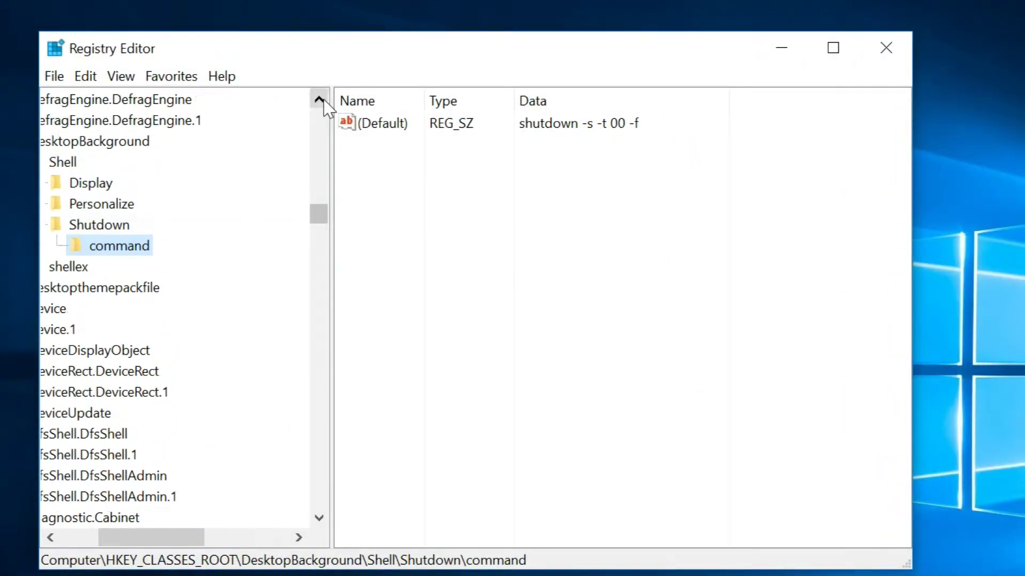
pyautogui.click(319, 101)
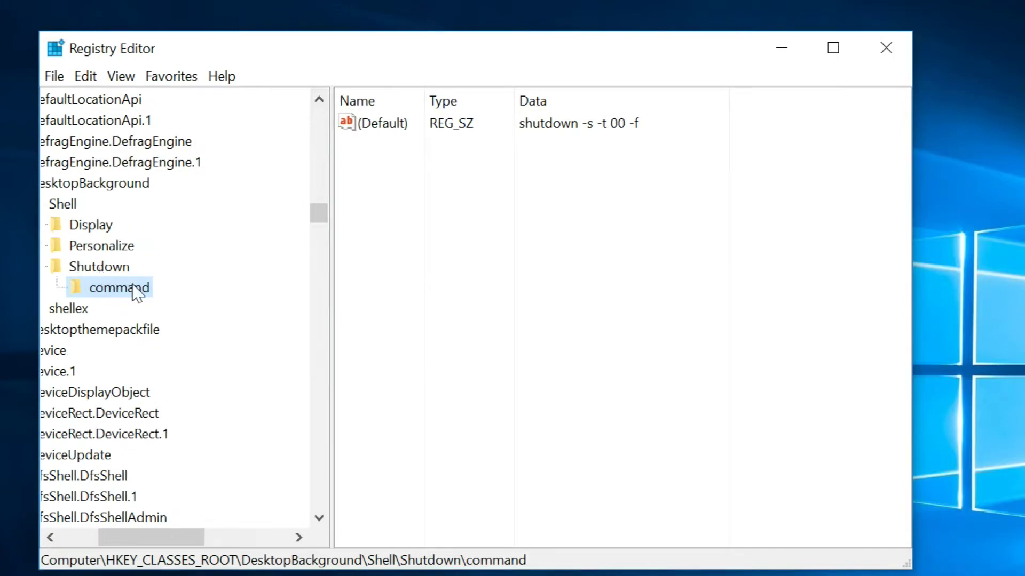
pyautogui.click(97, 268)
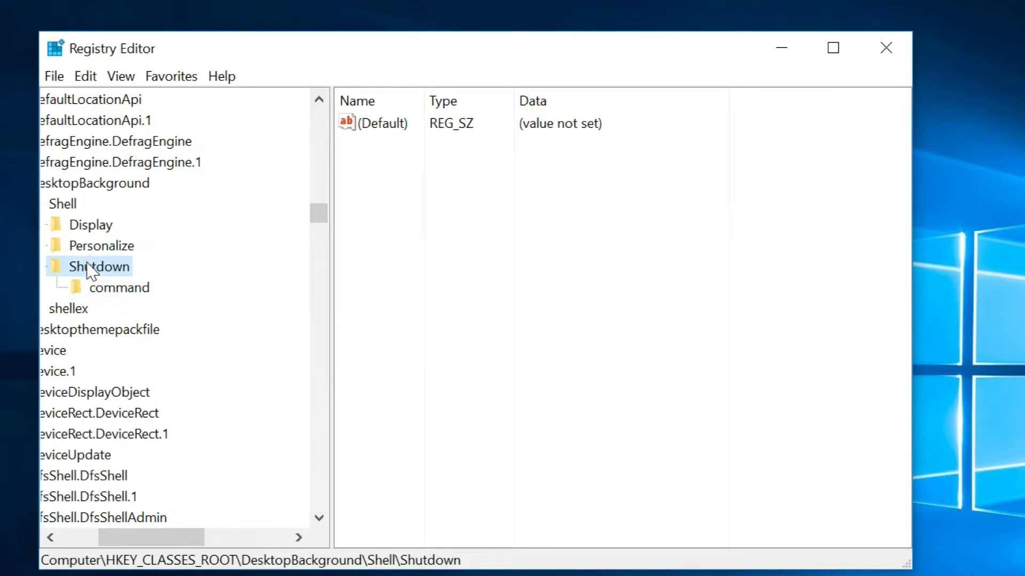
pyautogui.click(50, 537)
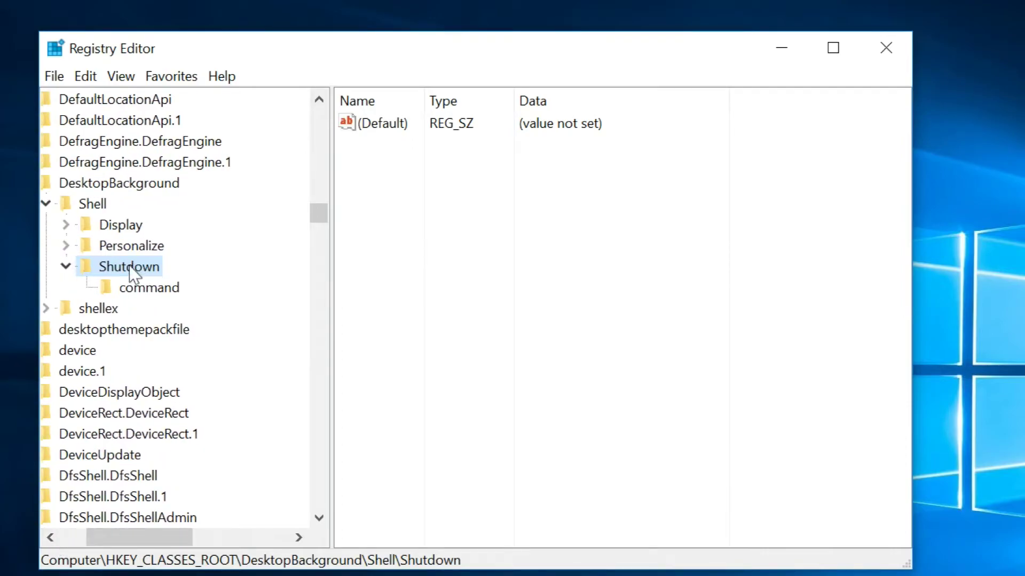
# - Add a string value named icon to Shutdown with data shell32.dll,-28
pyautogui.rightClick(382, 166)
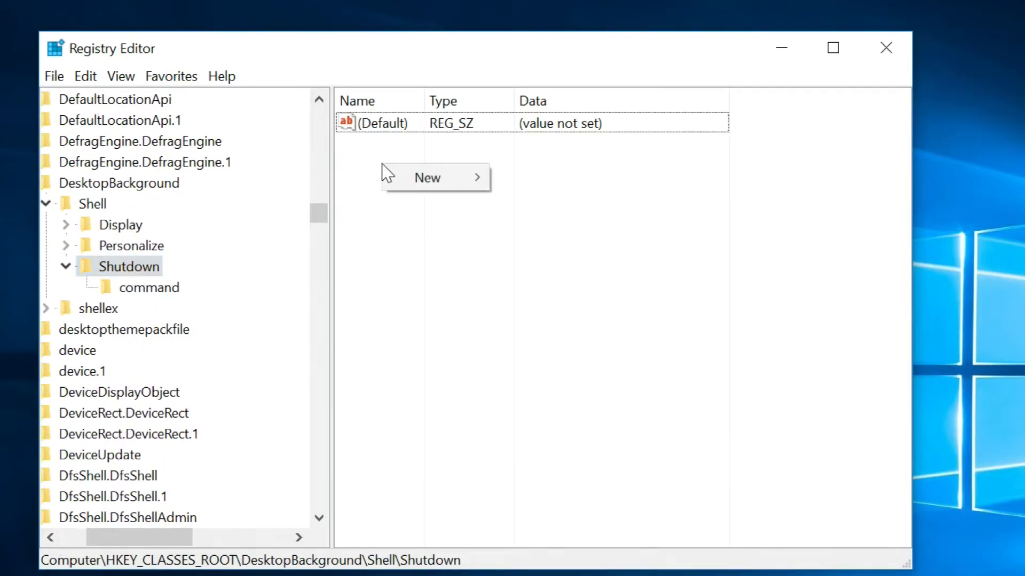
pyautogui.moveTo(428, 178)
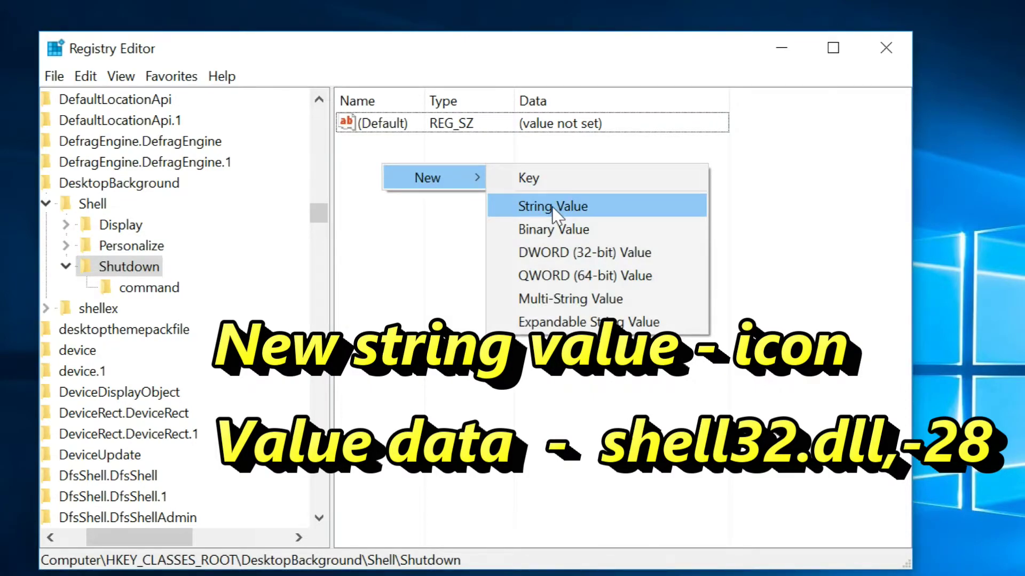
pyautogui.click(551, 206)
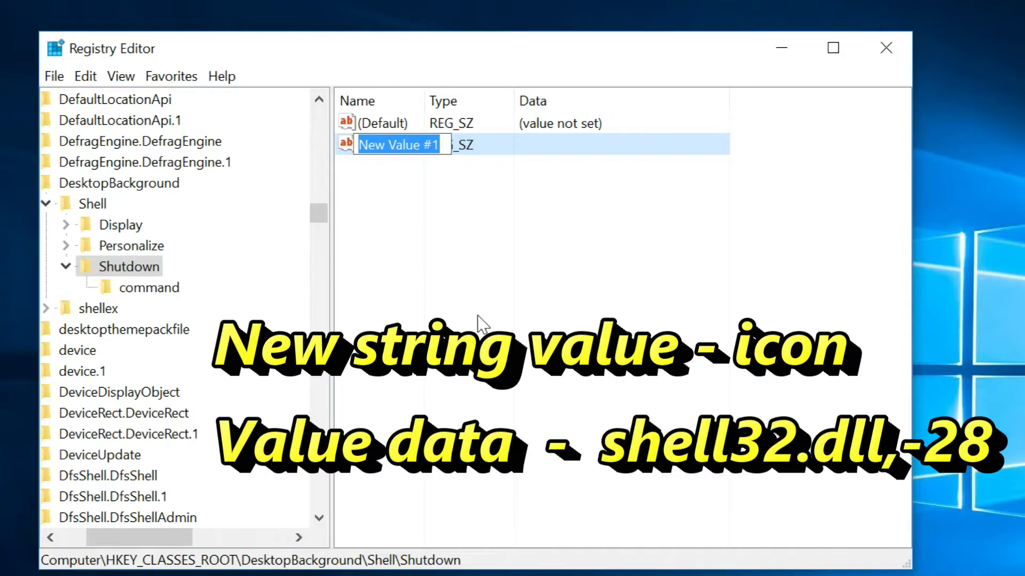
pyautogui.write('icon')
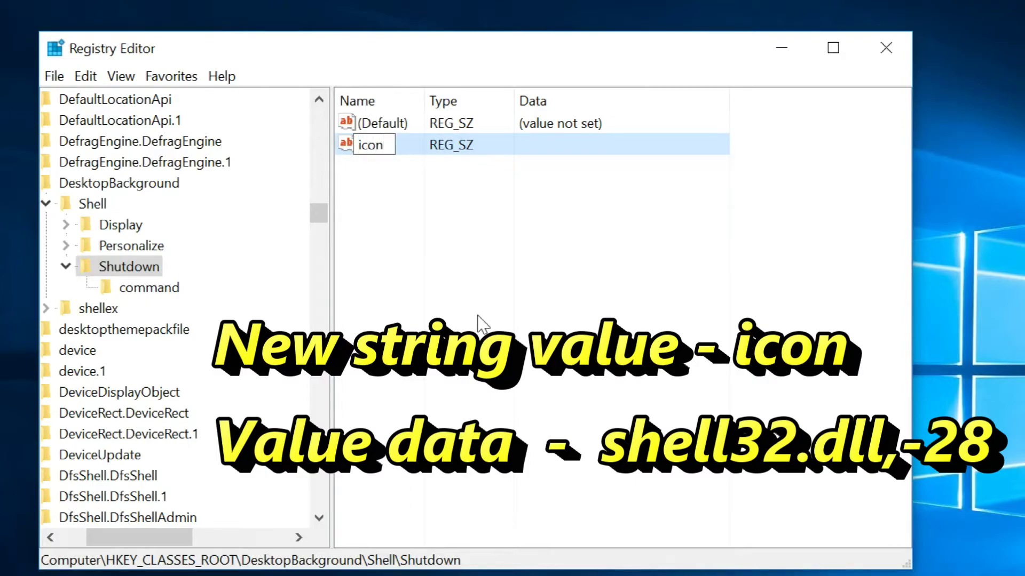
pyautogui.press('Return')
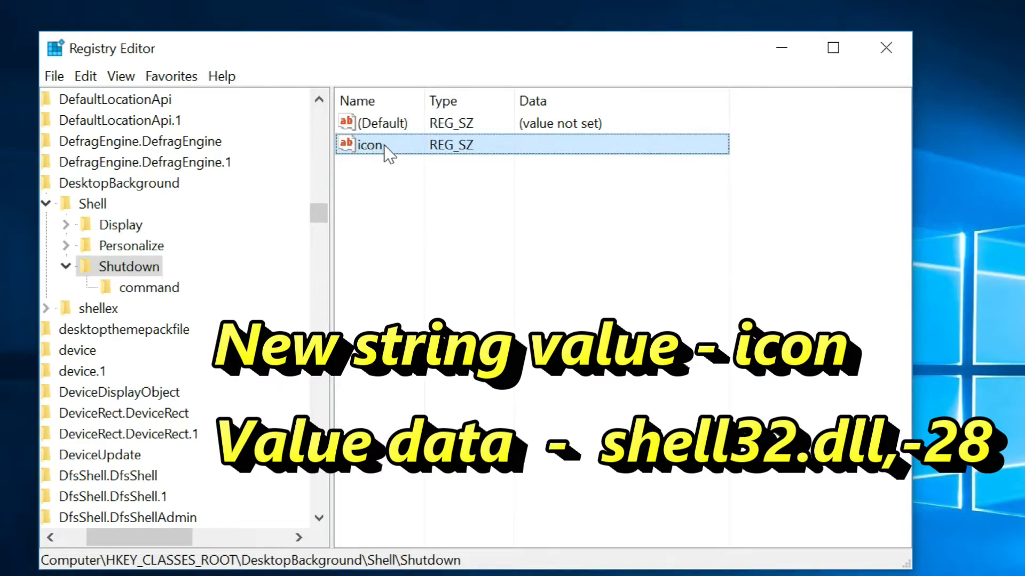
pyautogui.doubleClick(414, 146)
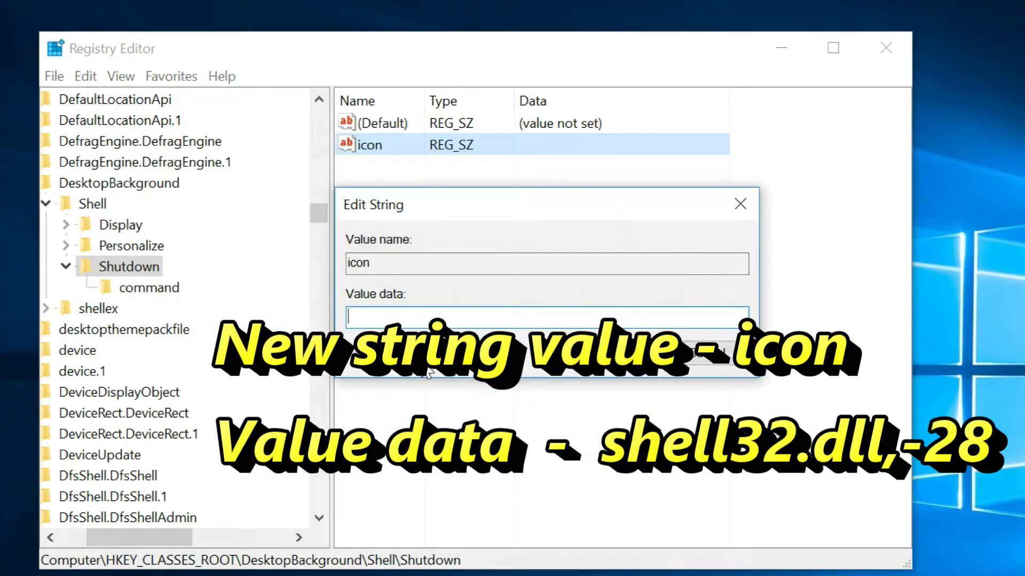
pyautogui.write('shell32.dll,')
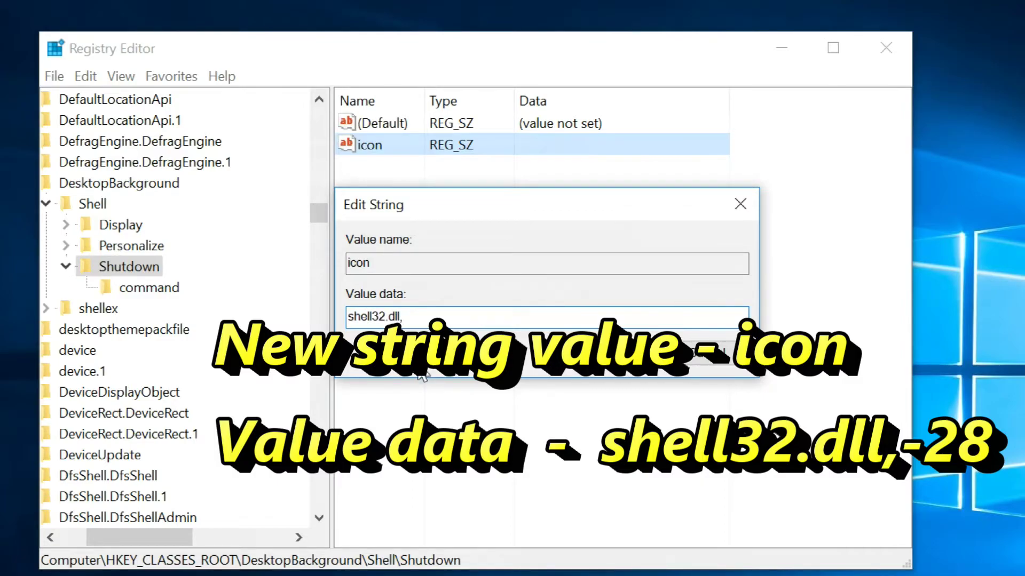
pyautogui.write('-')
pyautogui.write('8')
pyautogui.click(633, 353)
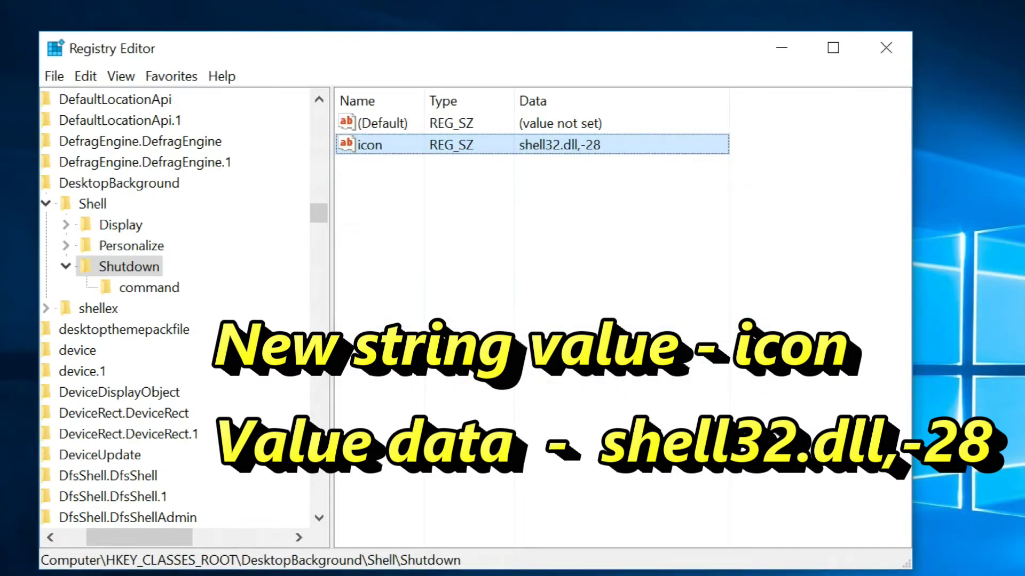
# - Close Registry Editor and check that the desktop menu's Shutdown entry shows a red power icon
pyautogui.click(888, 50)
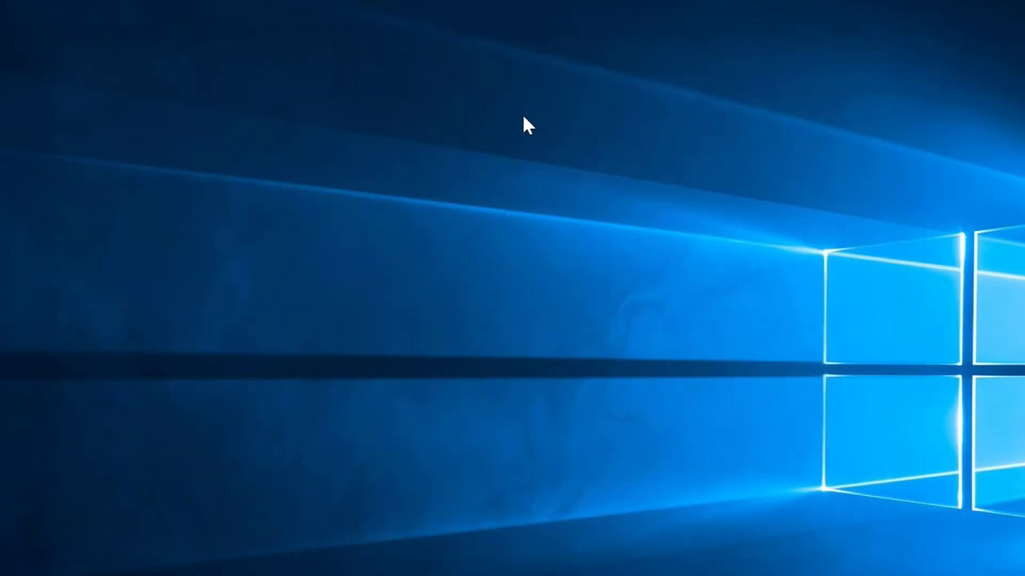
pyautogui.rightClick(523, 115)
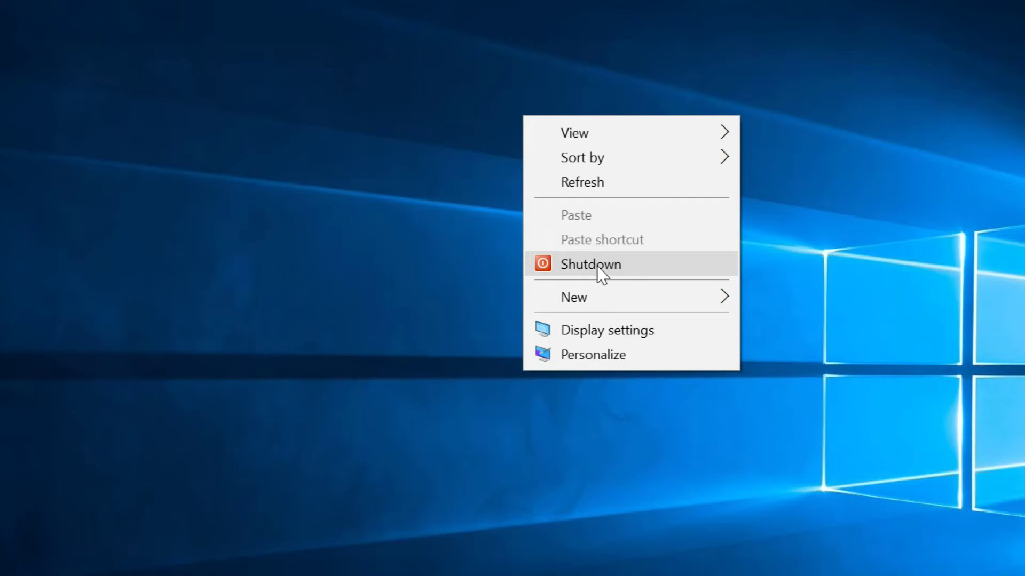
pyautogui.press('super')
pyautogui.write('re')
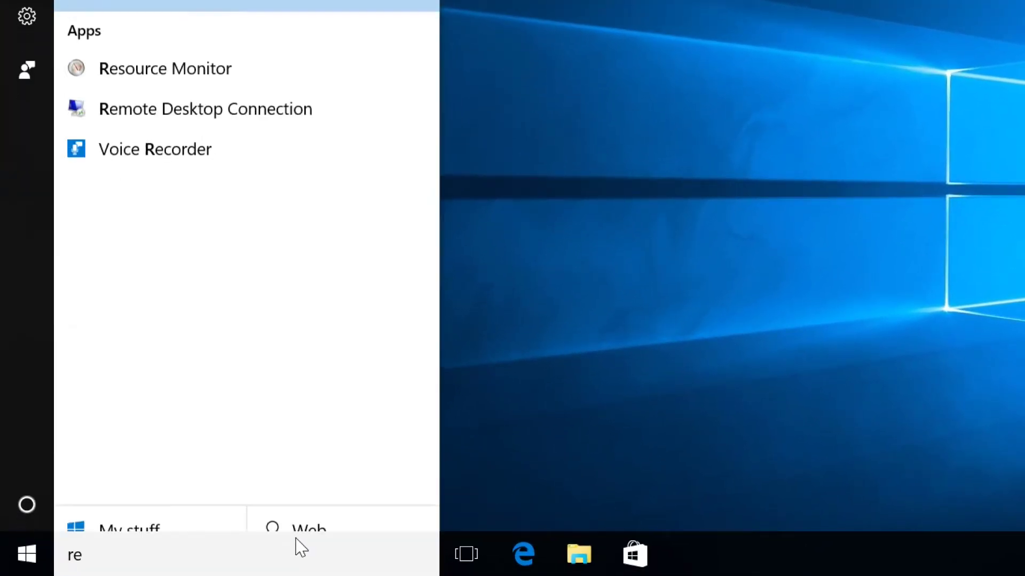
pyautogui.write('gedit')
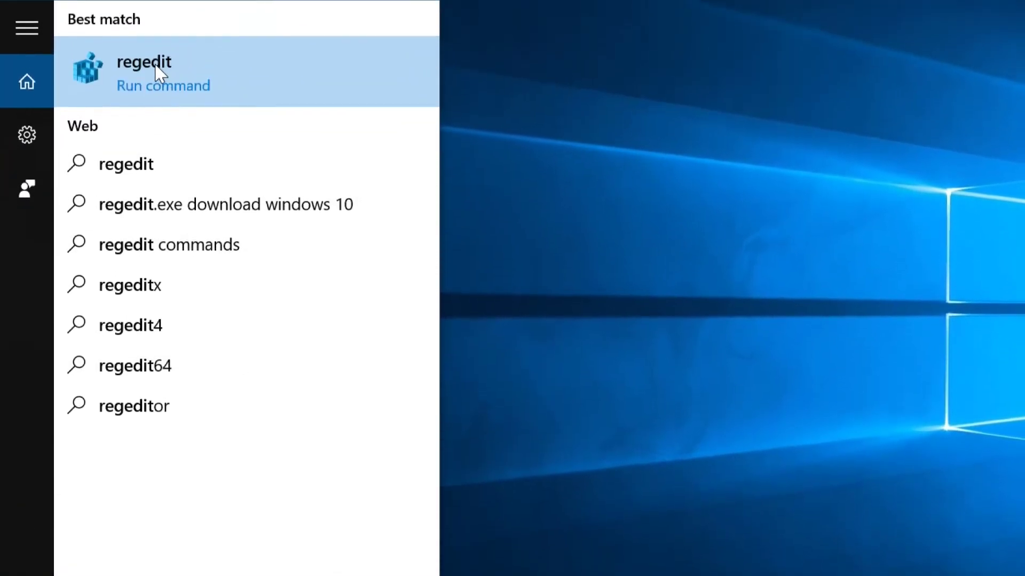
# - Relaunch Registry Editor as administrator and select the DesktopBackground\Shell key
pyautogui.click(159, 73)
pyautogui.click(705, 367)
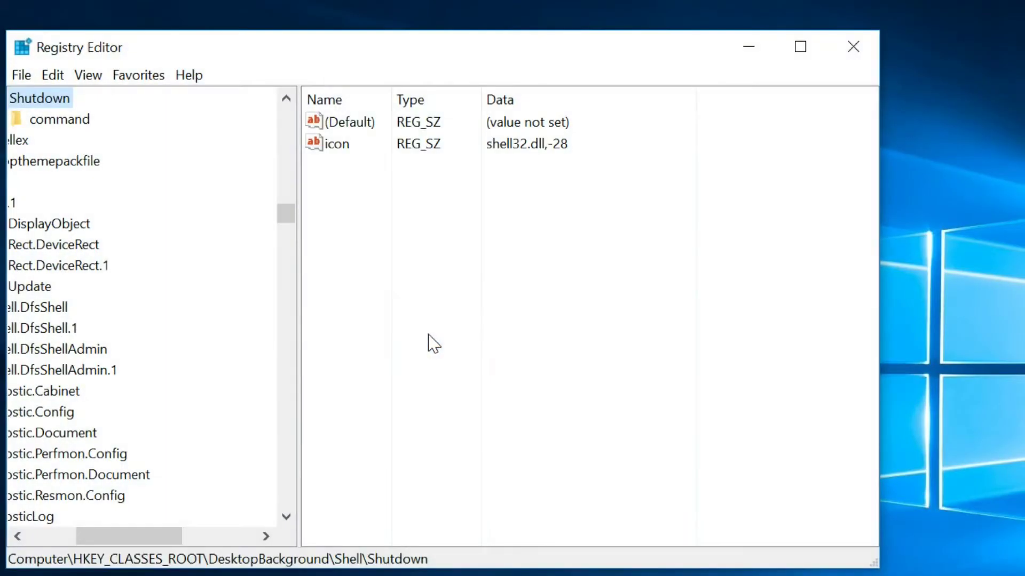
pyautogui.moveTo(80, 536); pyautogui.dragTo(43, 537)
pyautogui.click(286, 99)
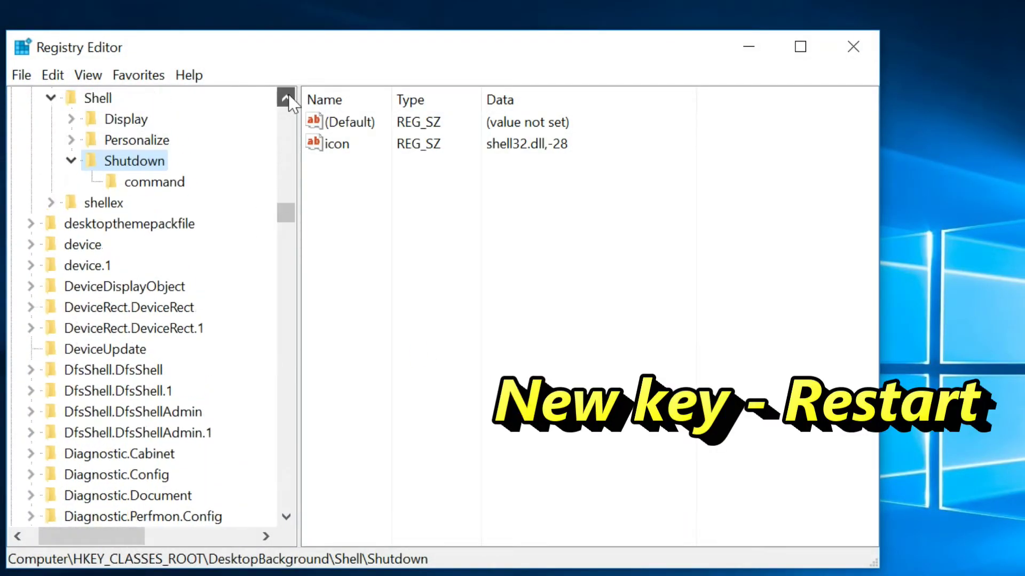
pyautogui.click(96, 203)
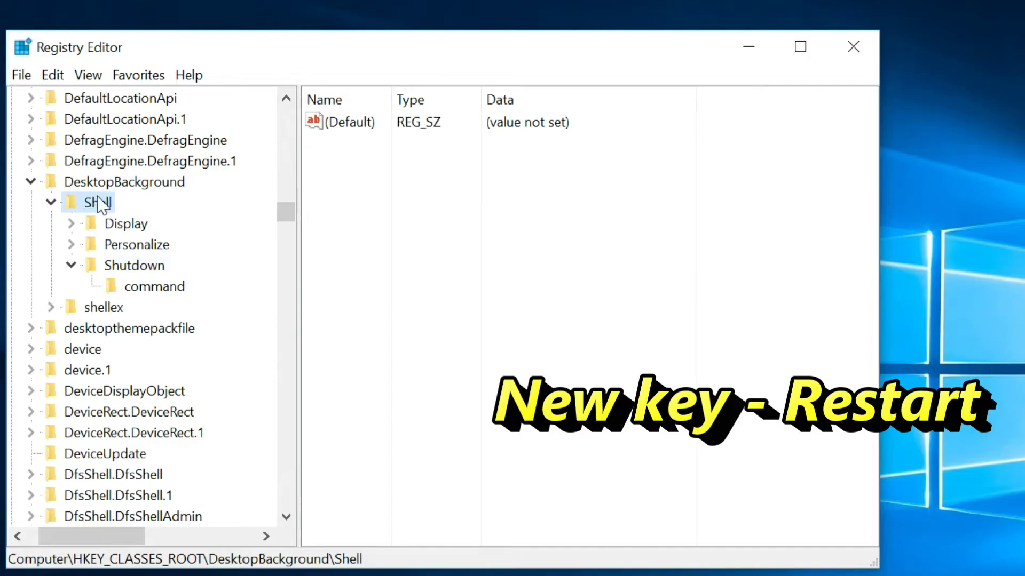
pyautogui.rightClick(96, 202)
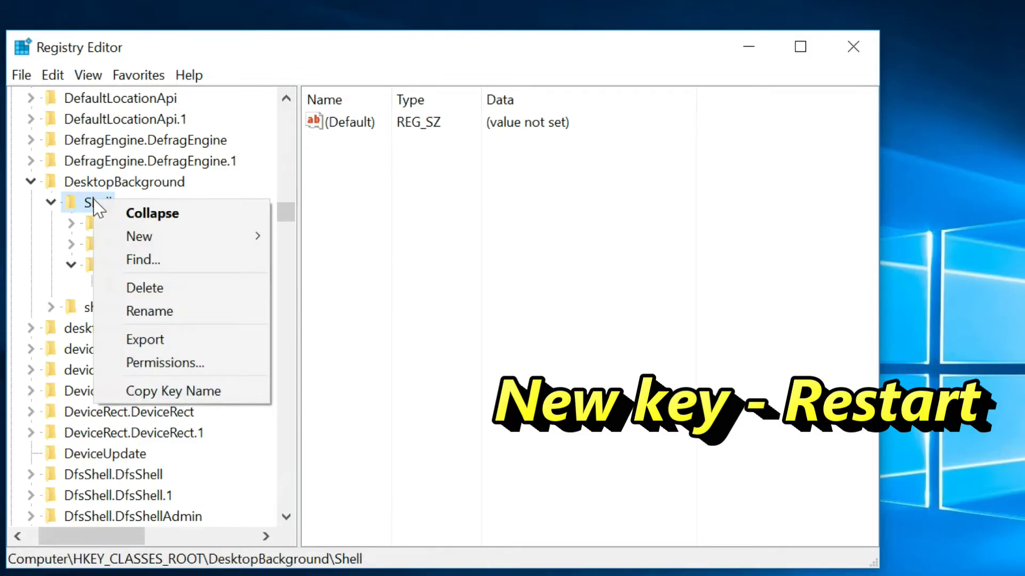
pyautogui.moveTo(139, 236)
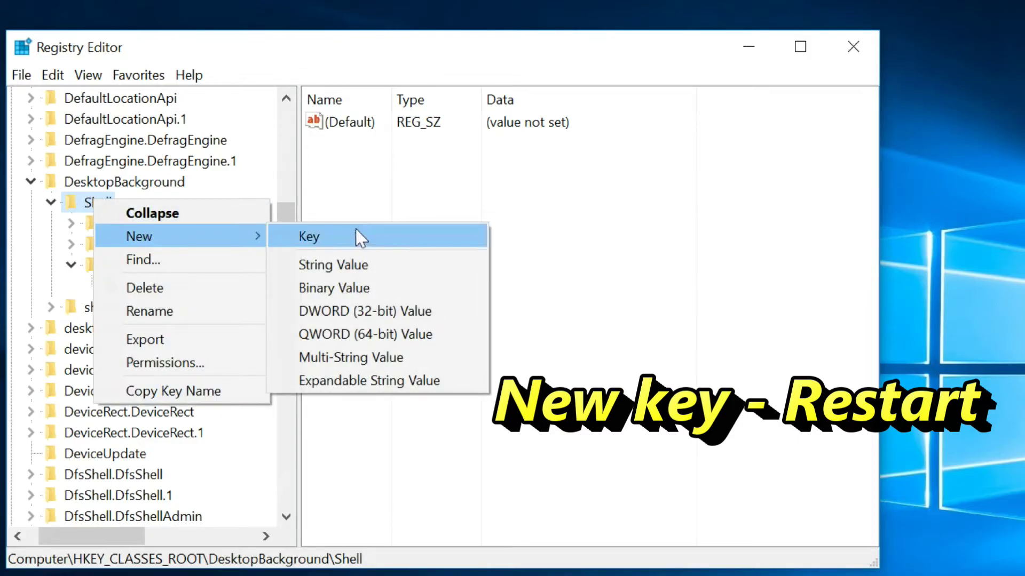
# - Create a key named Restart under Shell, containing a subkey named command
pyautogui.click(354, 238)
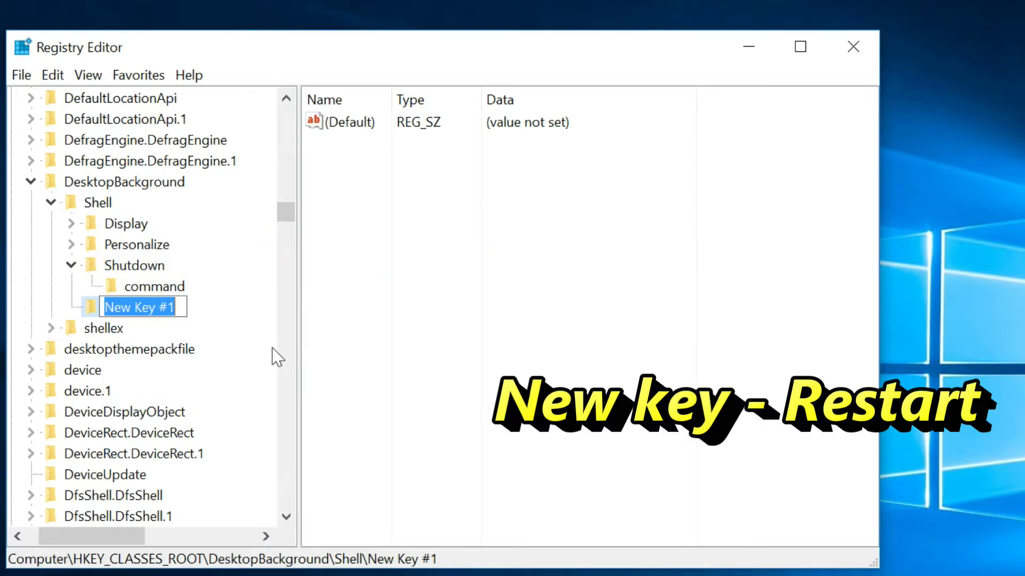
pyautogui.write('Restart')
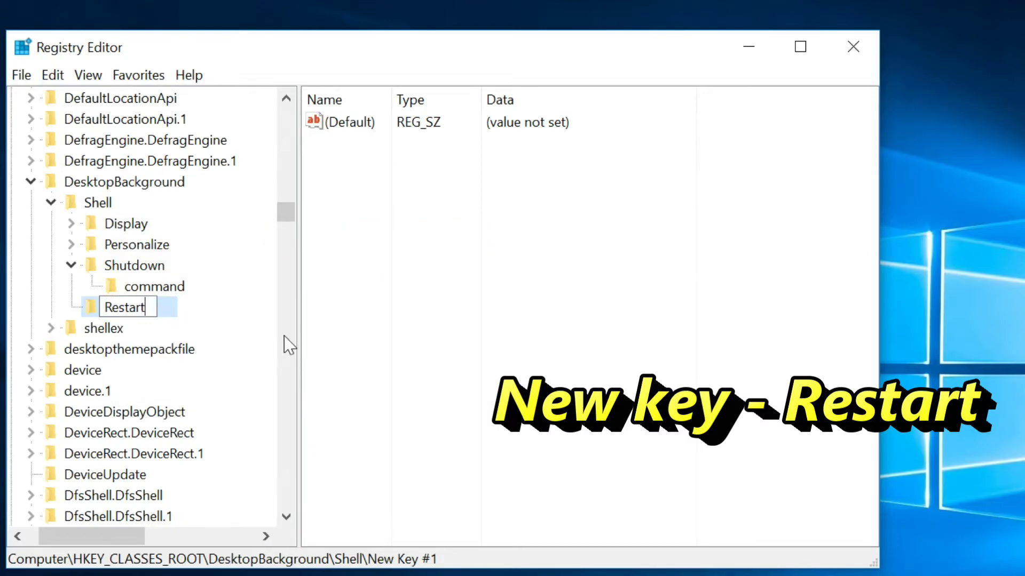
pyautogui.click(94, 312)
pyautogui.rightClick(95, 312)
pyautogui.moveTo(138, 343)
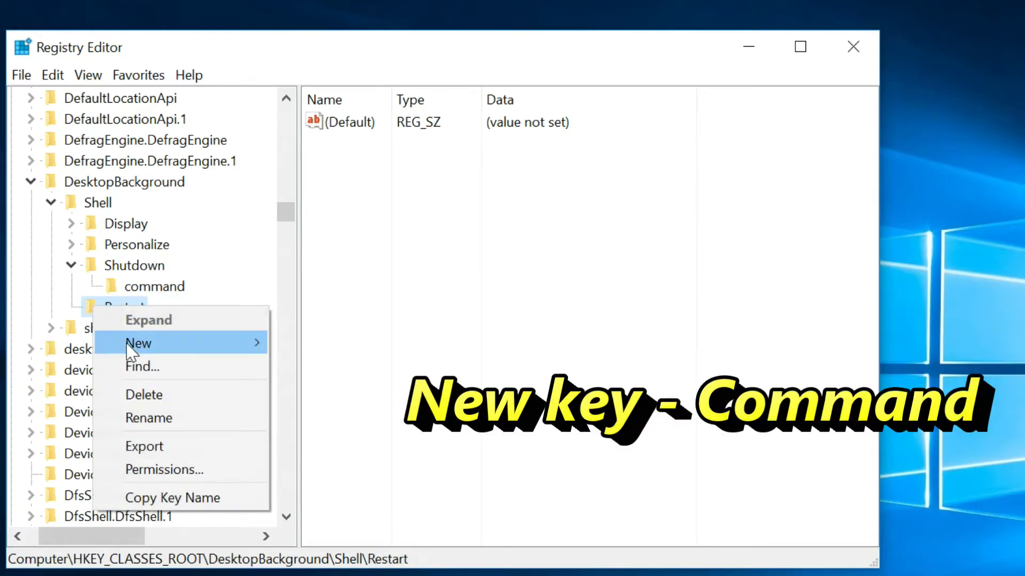
pyautogui.click(309, 343)
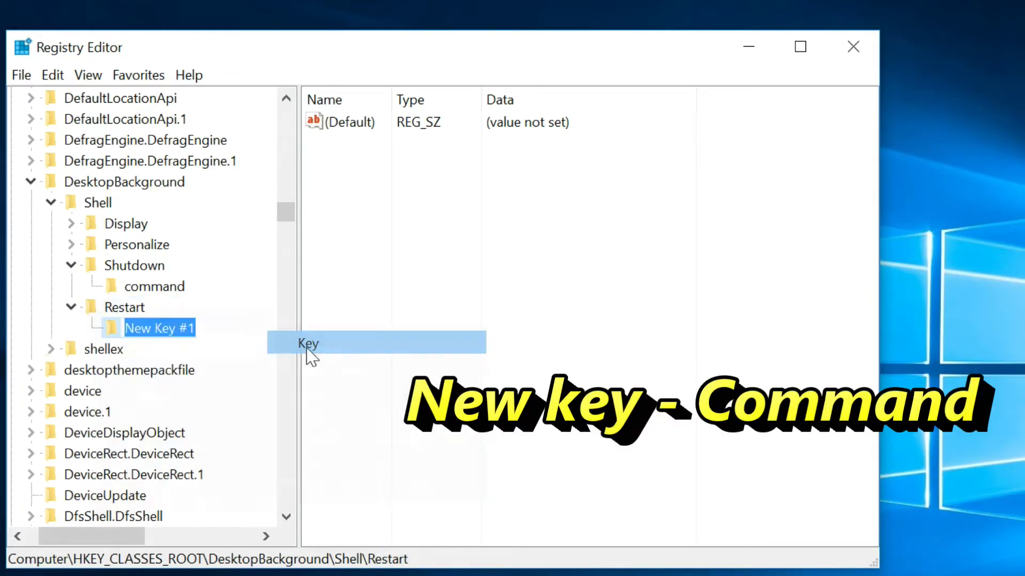
pyautogui.write('command')
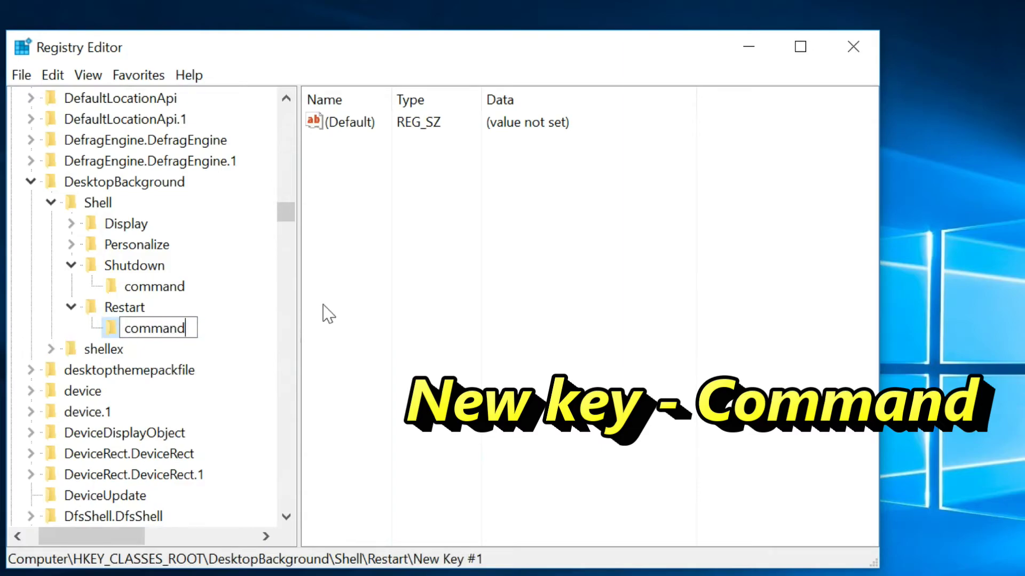
pyautogui.click(323, 314)
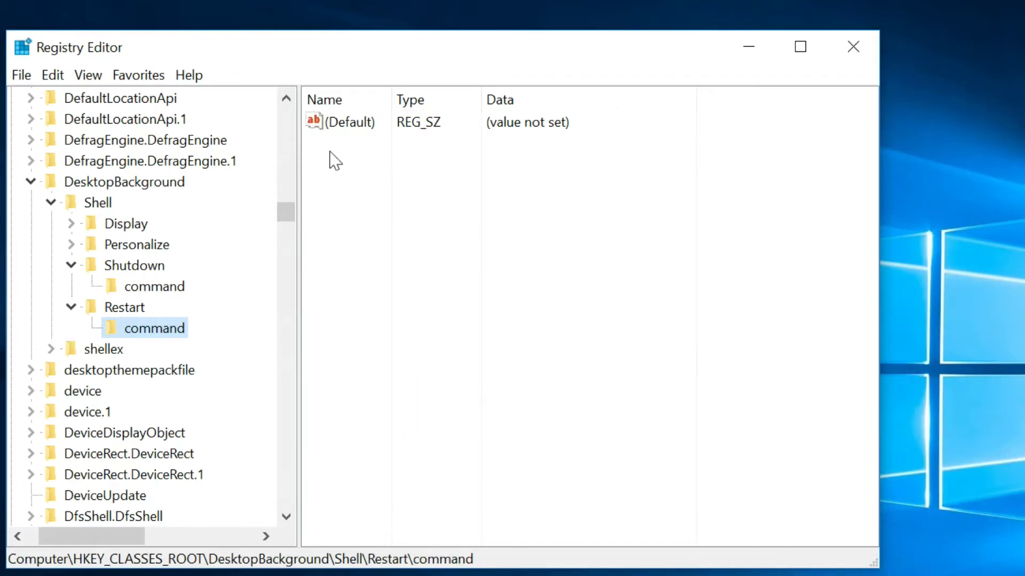
# - Set Restart\command's (Default) value to 'shutdown -r -t 00 -f' and close Registry Editor
pyautogui.click(348, 134)
pyautogui.doubleClick(347, 126)
pyautogui.write('shut')
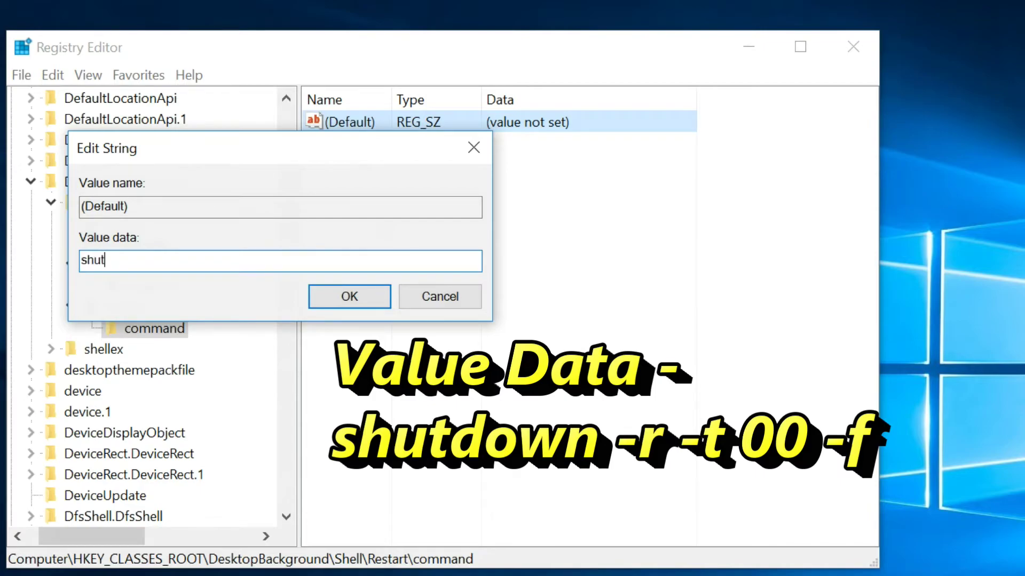
pyautogui.write('down')
pyautogui.click(323, 293)
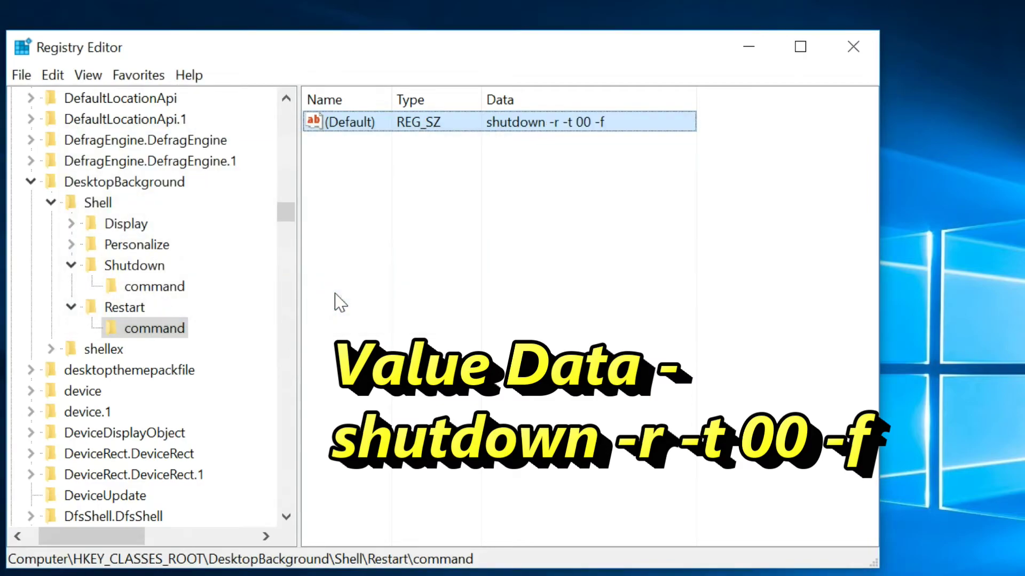
pyautogui.click(336, 303)
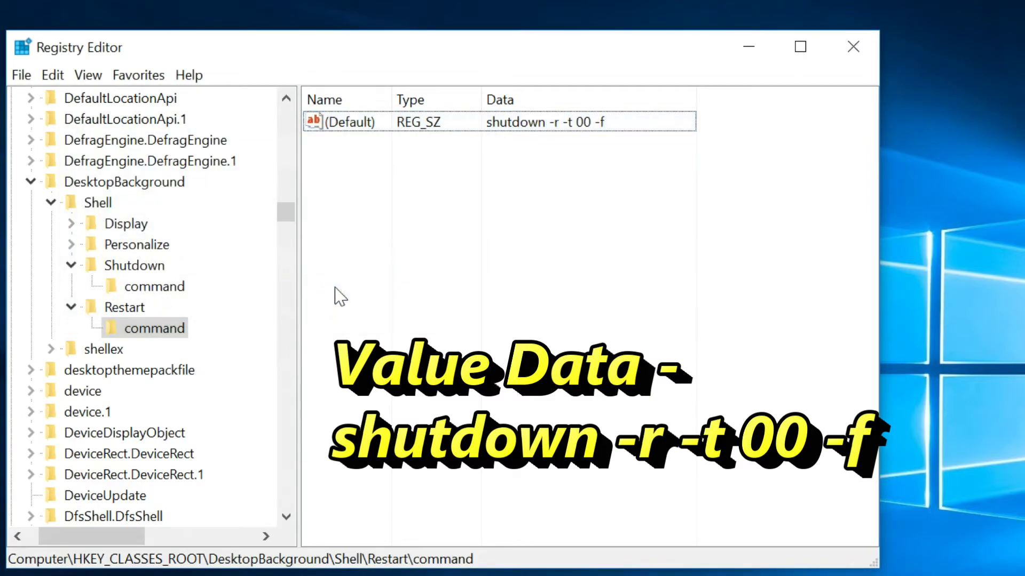
pyautogui.click(853, 50)
pyautogui.rightClick(346, 165)
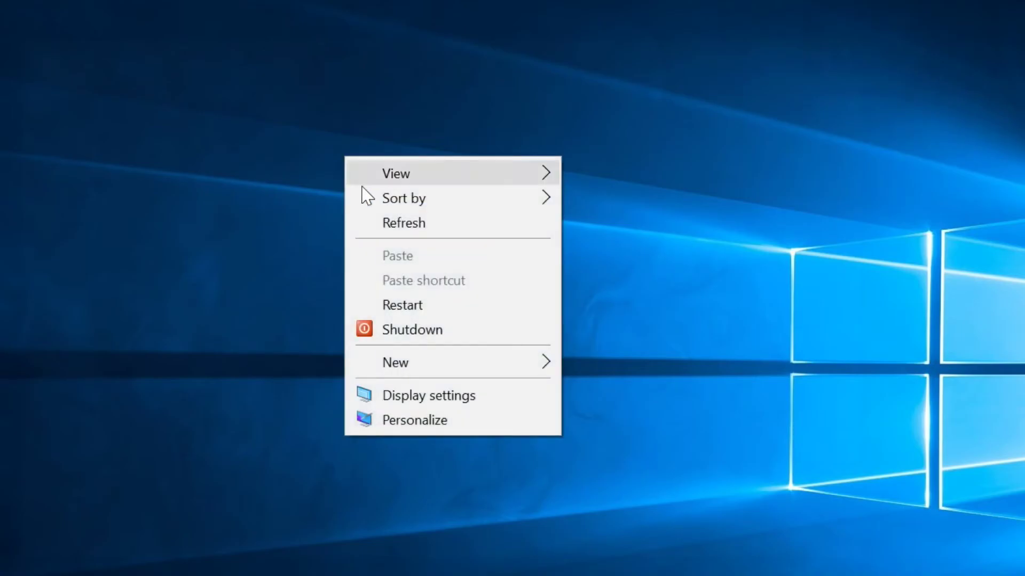
# - Choose Restart from the desktop menu, then launch regedit from Start search
pyautogui.click(401, 305)
pyautogui.press('super')
pyautogui.write('rege')
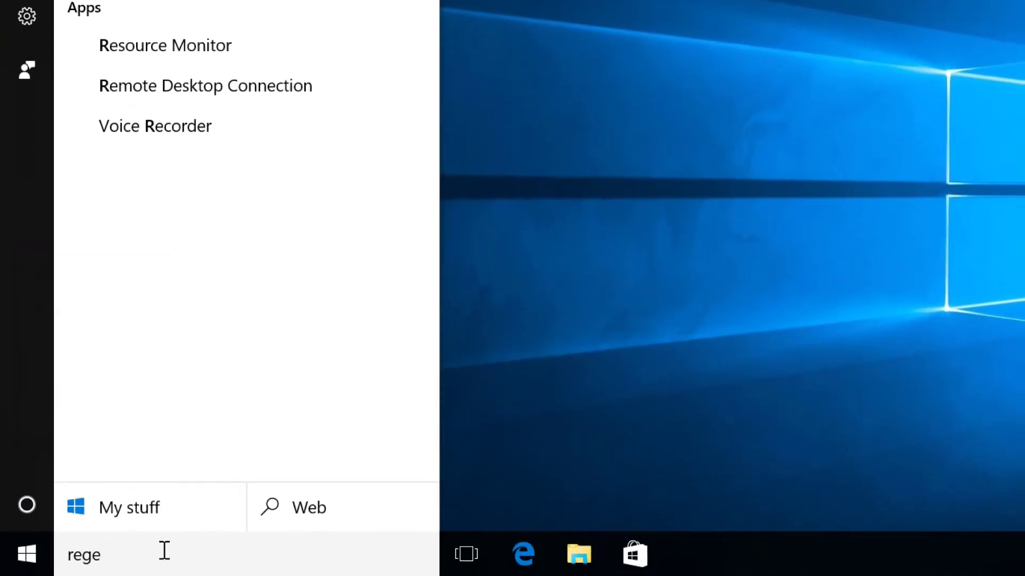
pyautogui.write('dit')
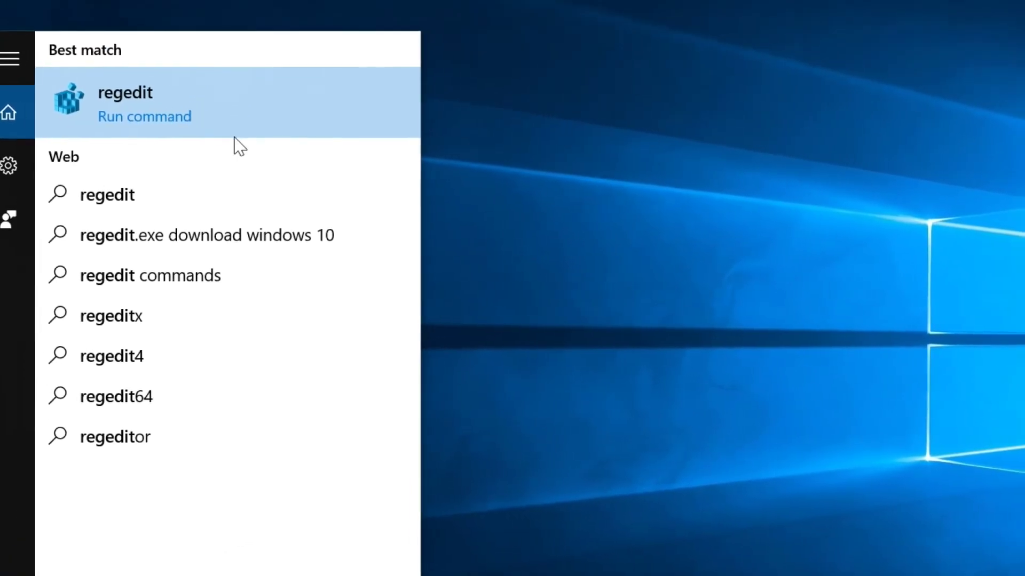
pyautogui.click(176, 70)
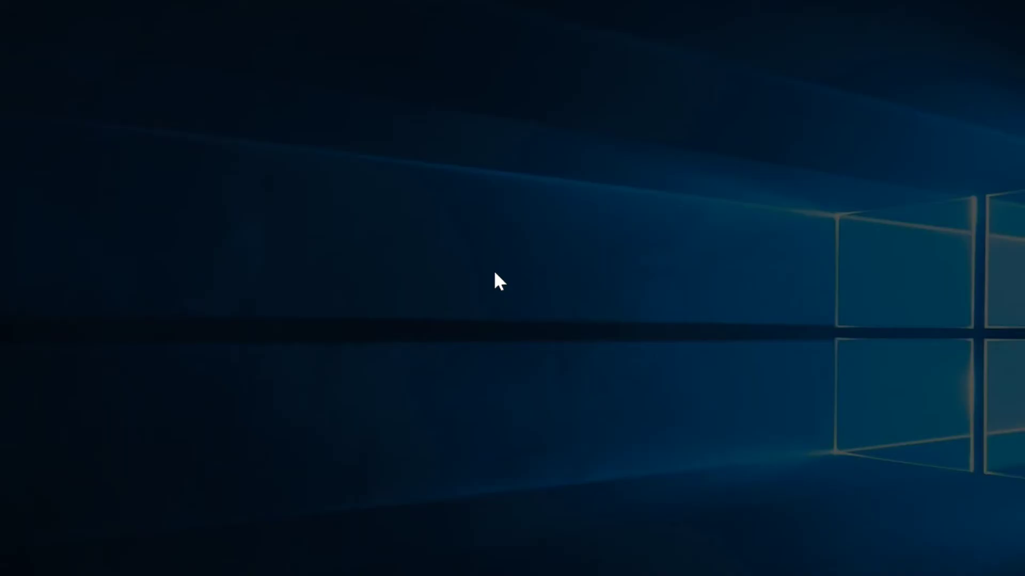
# - Approve the UAC prompt and select the Restart key under DesktopBackground\Shell again
pyautogui.click(694, 344)
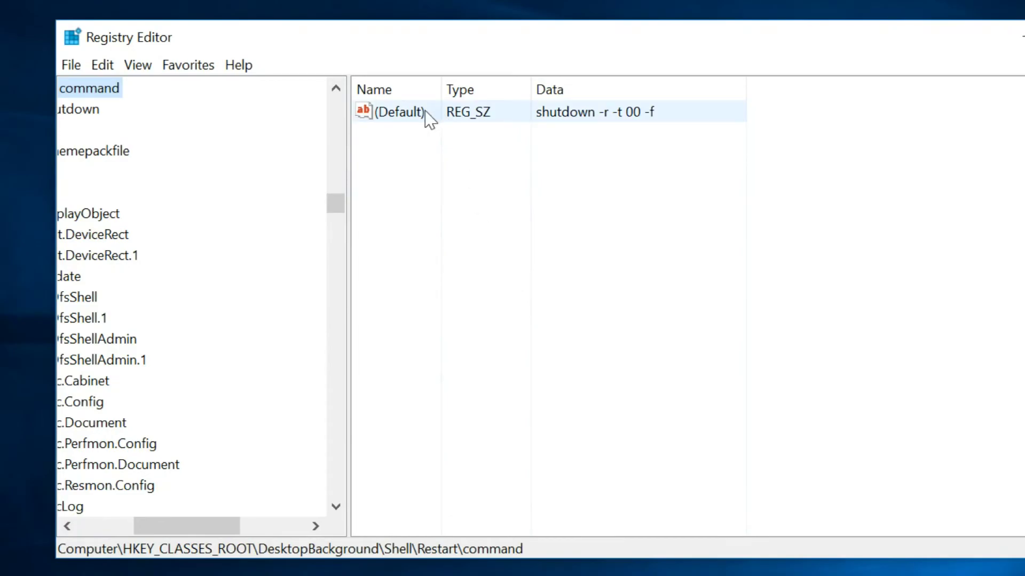
pyautogui.click(336, 89)
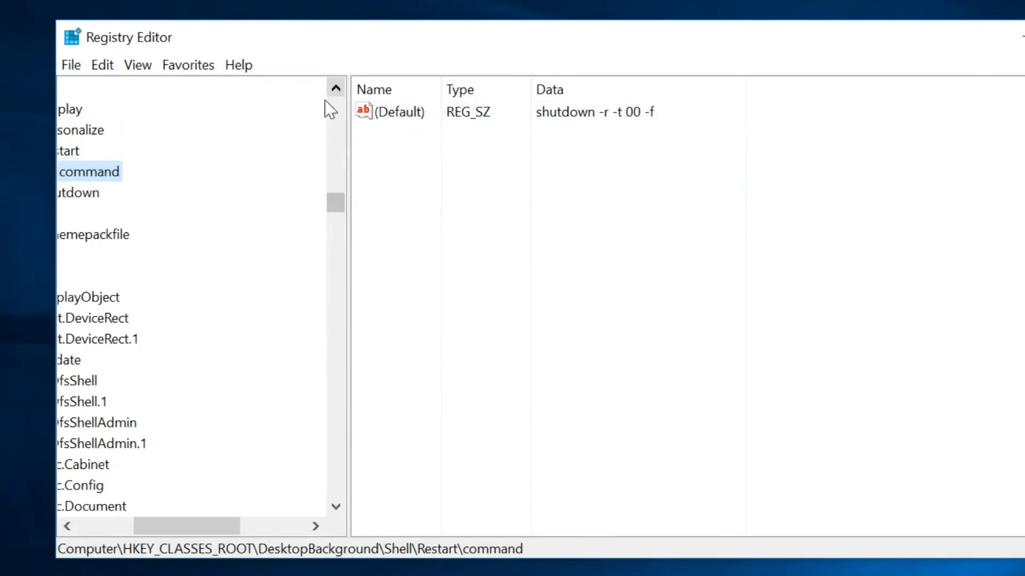
pyautogui.moveTo(145, 529); pyautogui.dragTo(121, 519)
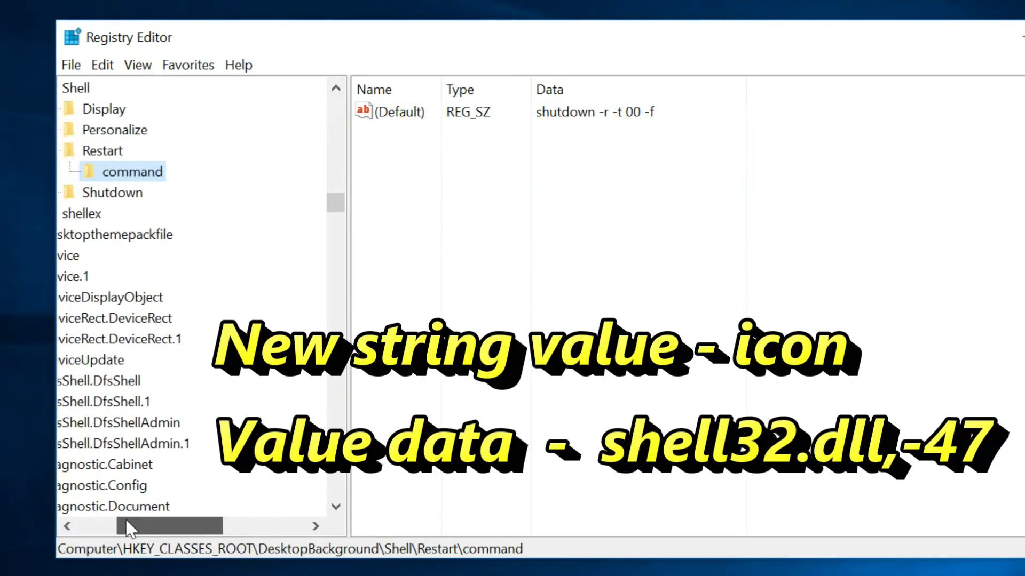
pyautogui.click(121, 152)
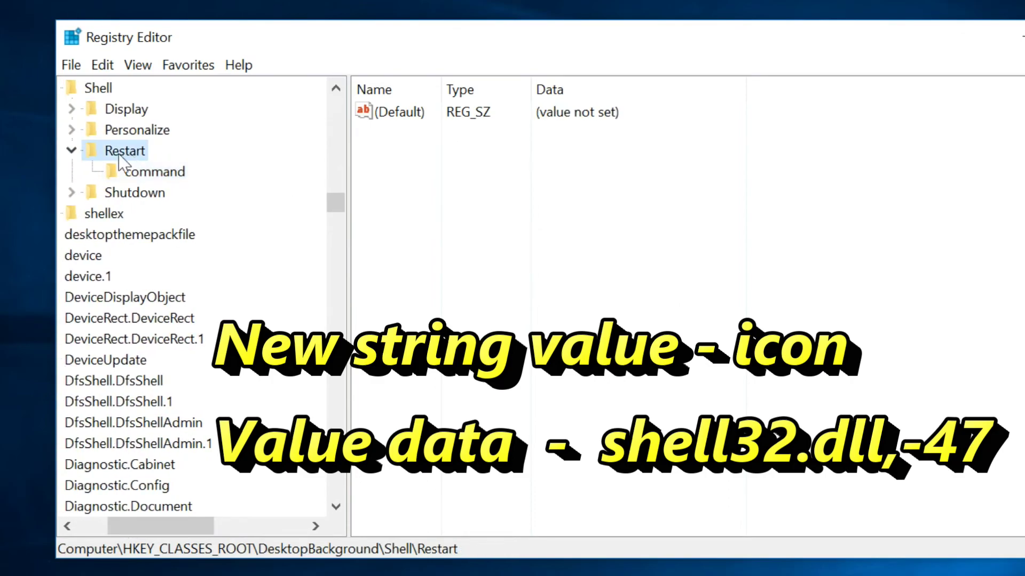
pyautogui.click(71, 151)
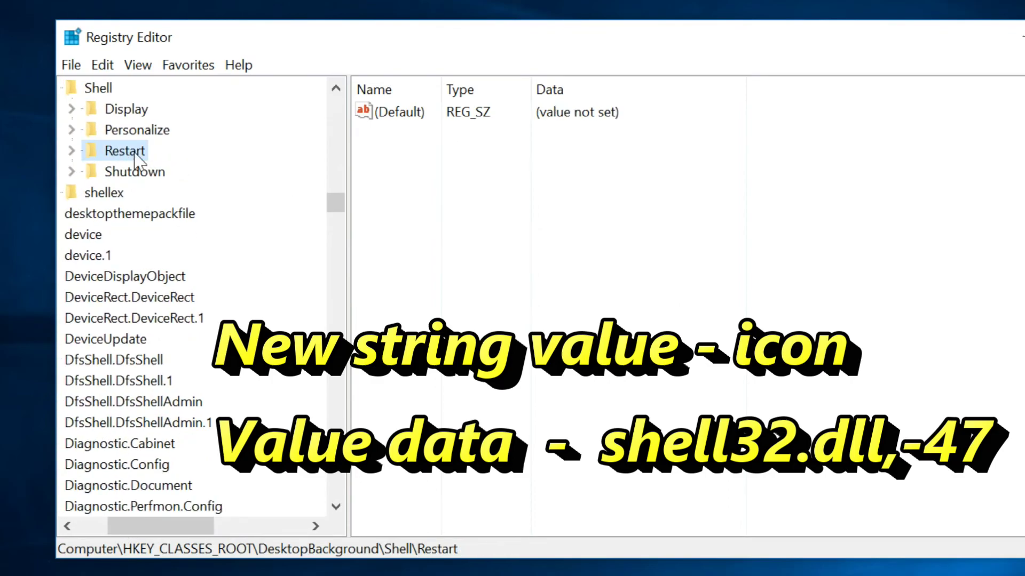
pyautogui.click(76, 151)
pyautogui.rightClick(400, 148)
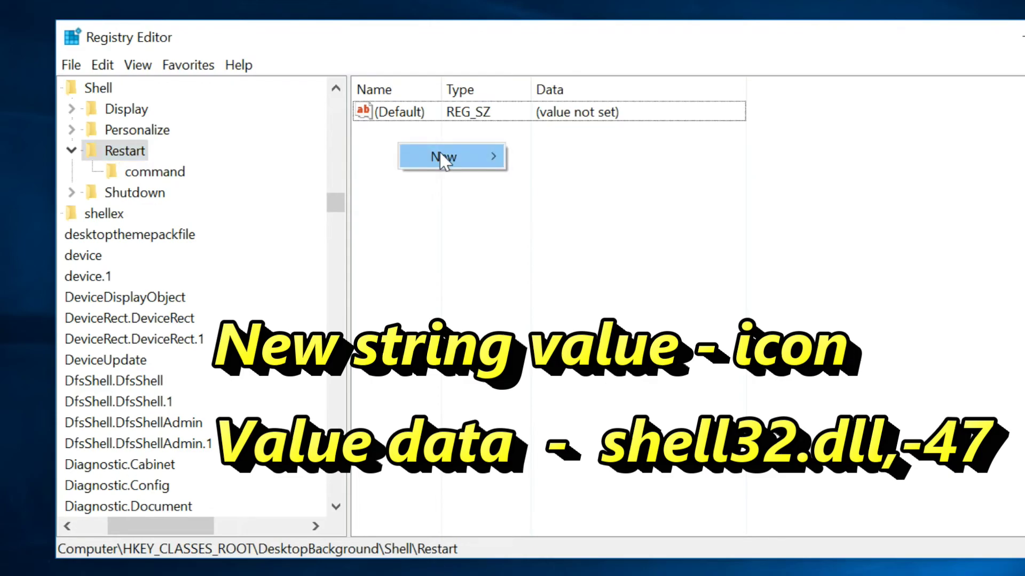
# - Add a string value named icon with data shell32.dll,-47 to the Restart key
pyautogui.moveTo(452, 157)
pyautogui.click(560, 185)
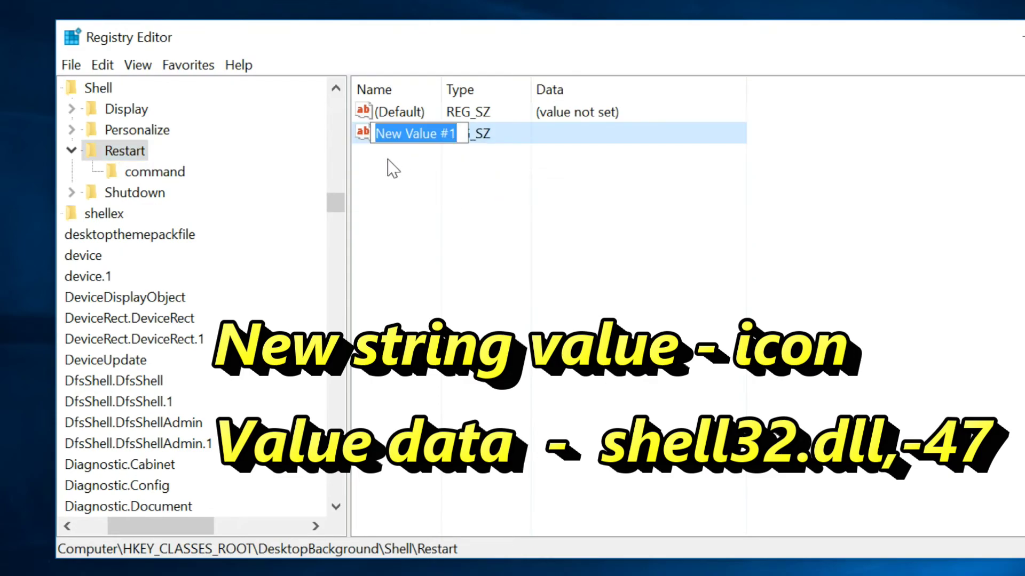
pyautogui.write('icon')
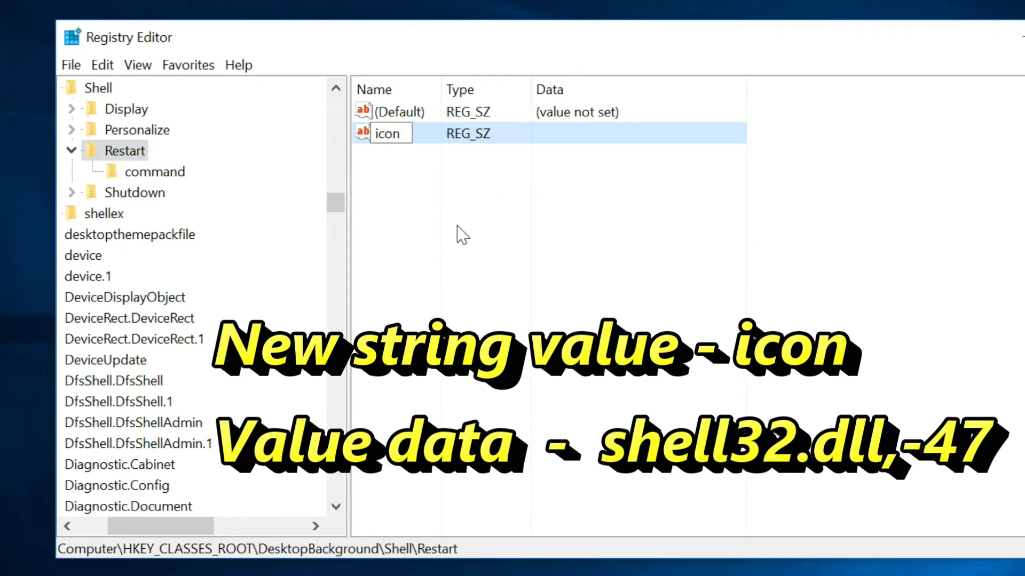
pyautogui.press('Return')
pyautogui.doubleClick(370, 139)
pyautogui.write('shell32')
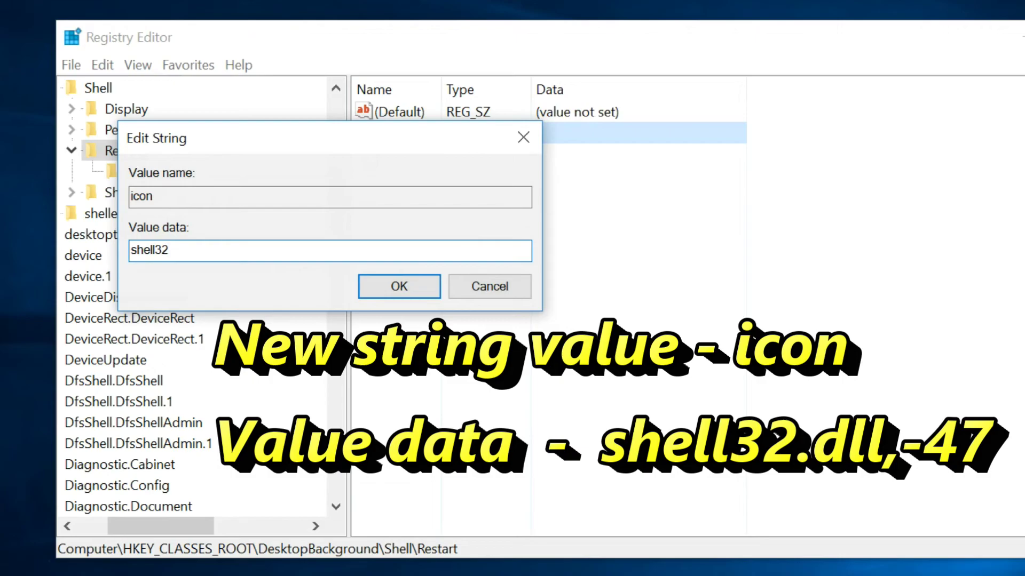
pyautogui.write('.dl')
pyautogui.write('l,-47')
pyautogui.click(401, 287)
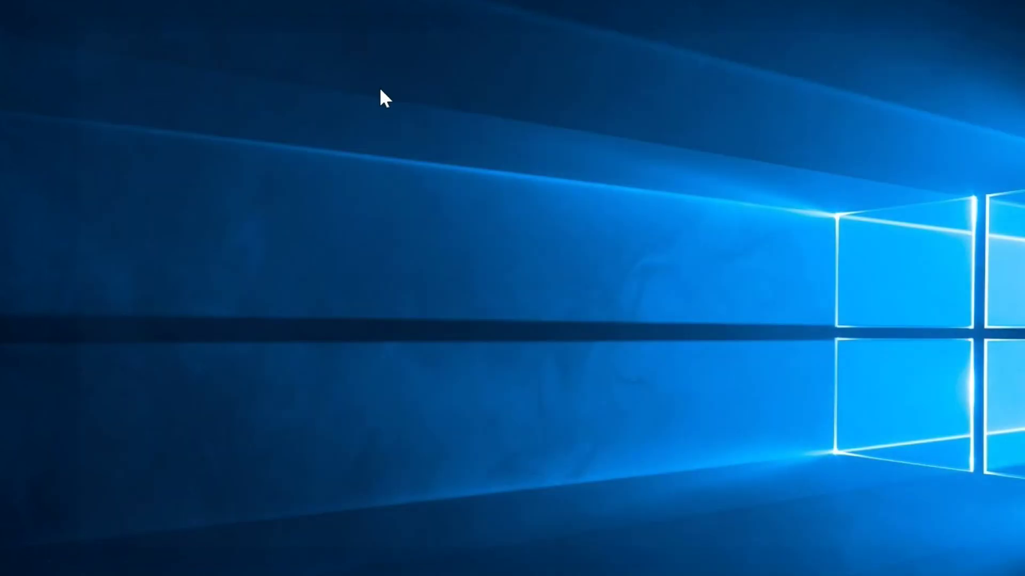
# - Check Restart's new icon in the desktop menu and restart the computer from it
pyautogui.rightClick(381, 91)
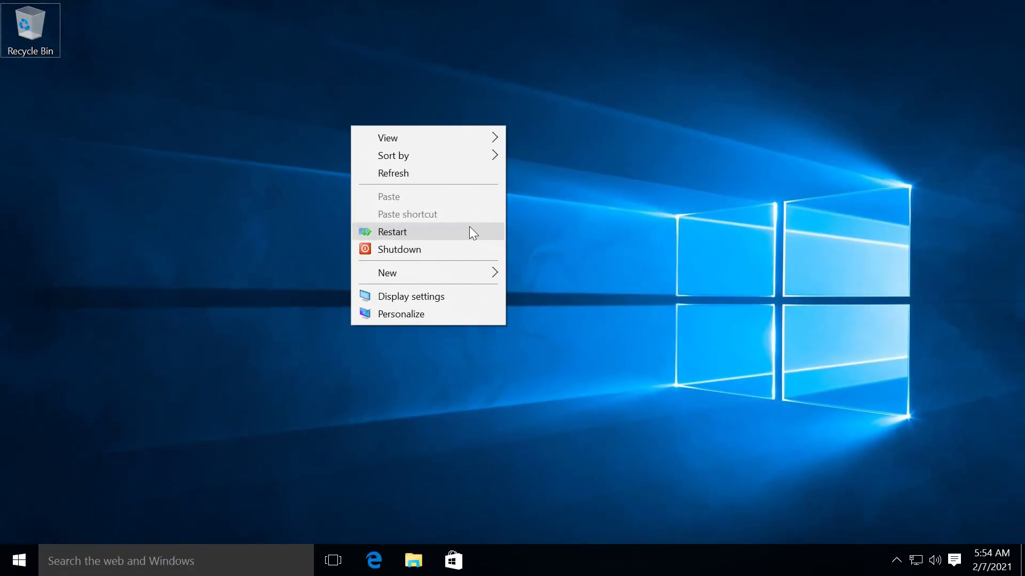
pyautogui.click(471, 232)
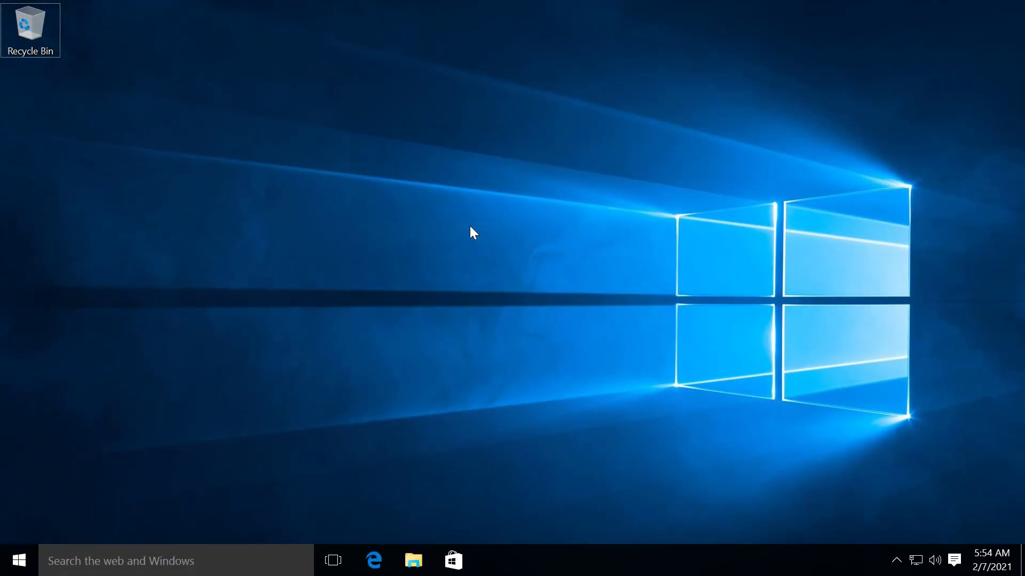